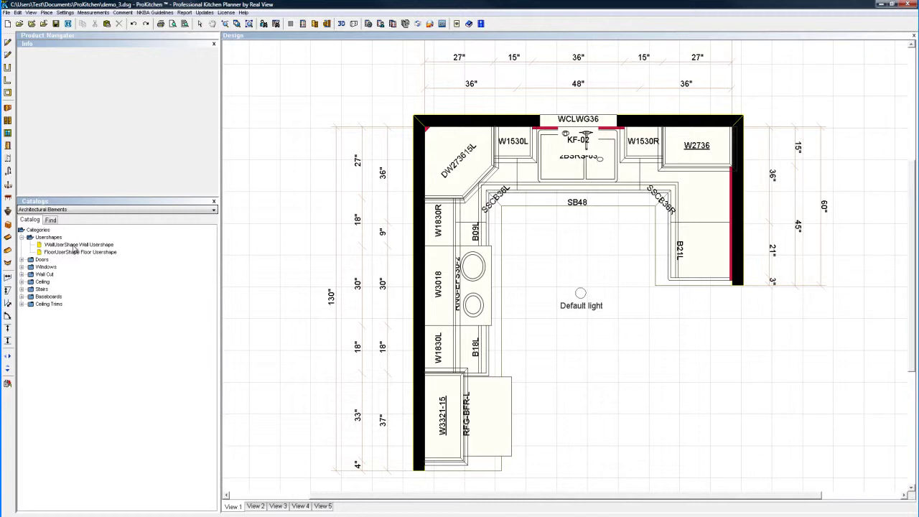
- Replace Architectural Elements with Sample Catalog in the catalog list to show the Wall, Base and Tall categories
{"action": "left_click", "coordinate": [69, 209]}
{"action": "scroll", "coordinate": [143, 241], "scroll_direction": "up", "scroll_amount": 3}
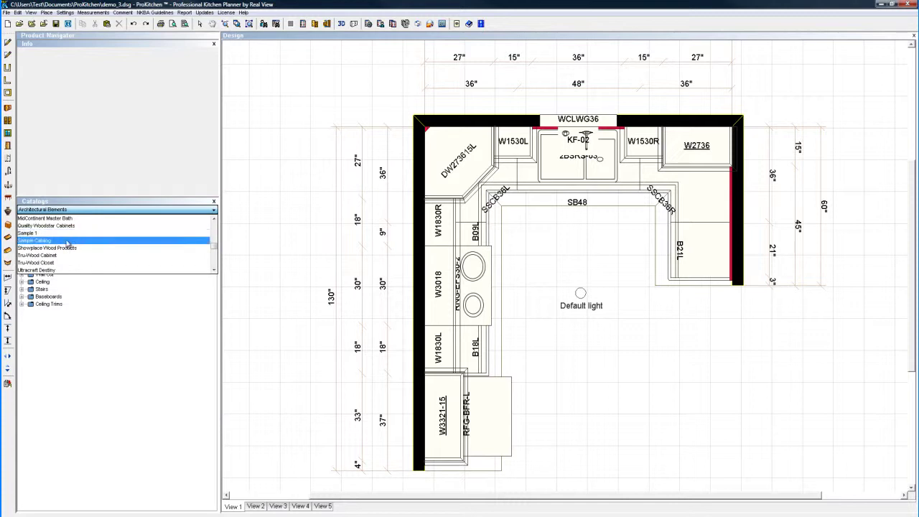
{"action": "left_click", "coordinate": [67, 242]}
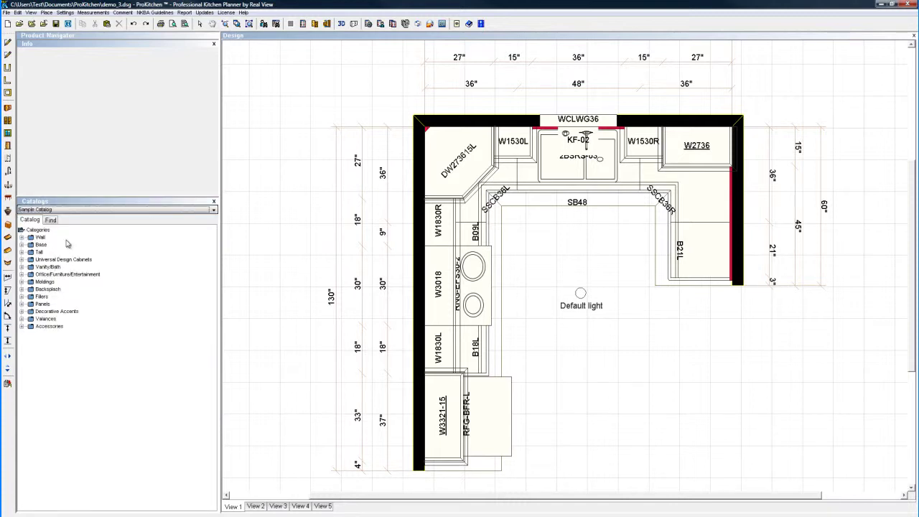
- Place a FloorUserShape from the Windows tool's Usershapes below and right of the Default light
{"action": "left_click", "coordinate": [8, 135]}
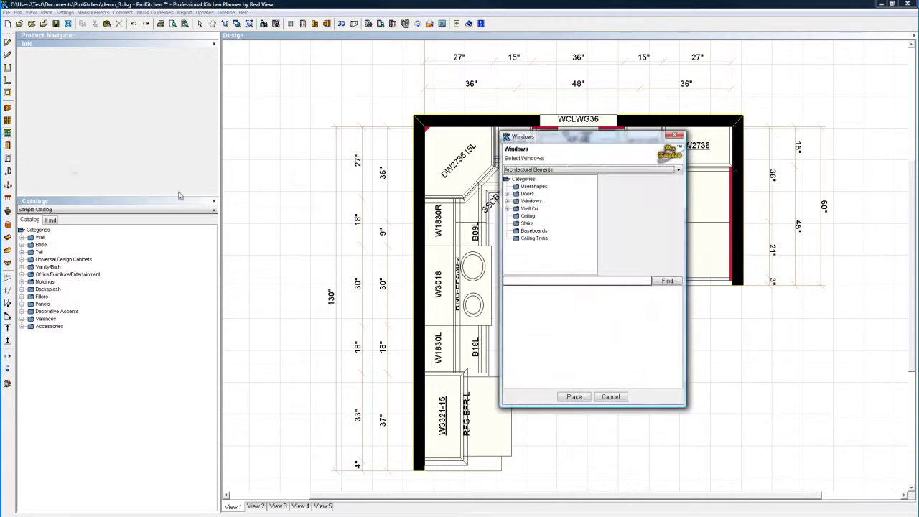
{"action": "left_click", "coordinate": [534, 186]}
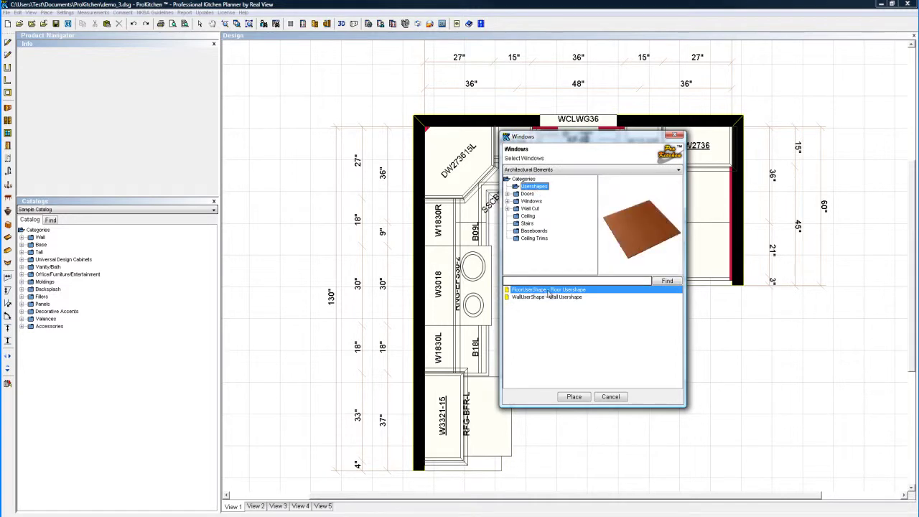
{"action": "left_click", "coordinate": [574, 396]}
{"action": "left_click", "coordinate": [656, 418]}
{"action": "left_click", "coordinate": [654, 352]}
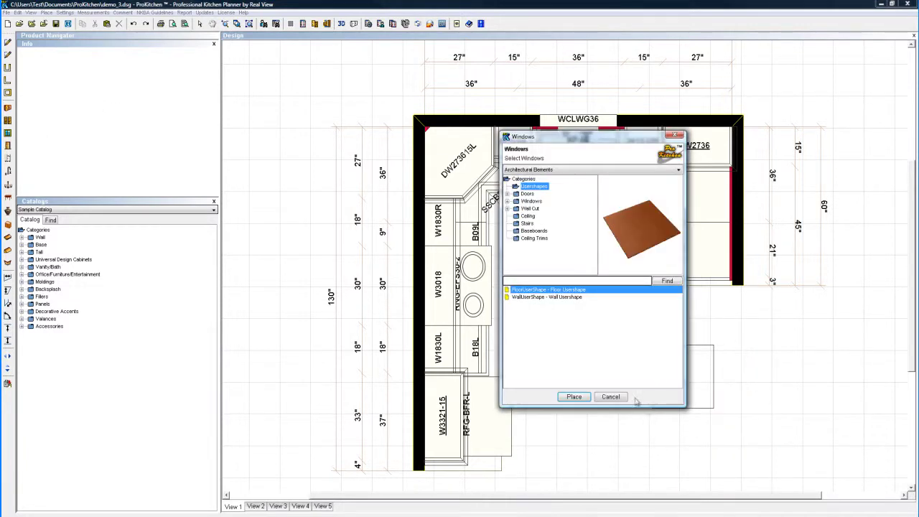
{"action": "left_click", "coordinate": [610, 396]}
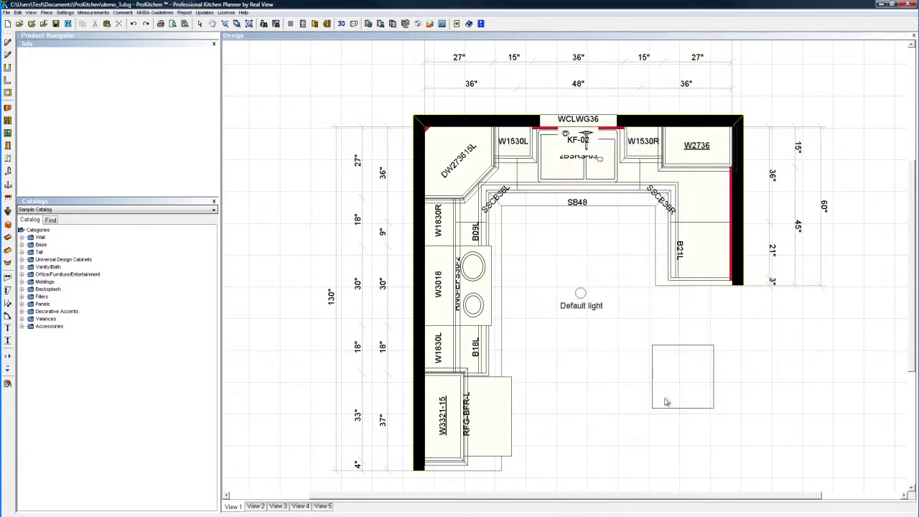
- In the floor usershape's Attributes, set Width to 72" and Depth to 18"
{"action": "right_click", "coordinate": [680, 383]}
{"action": "mouse_move", "coordinate": [735, 400]}
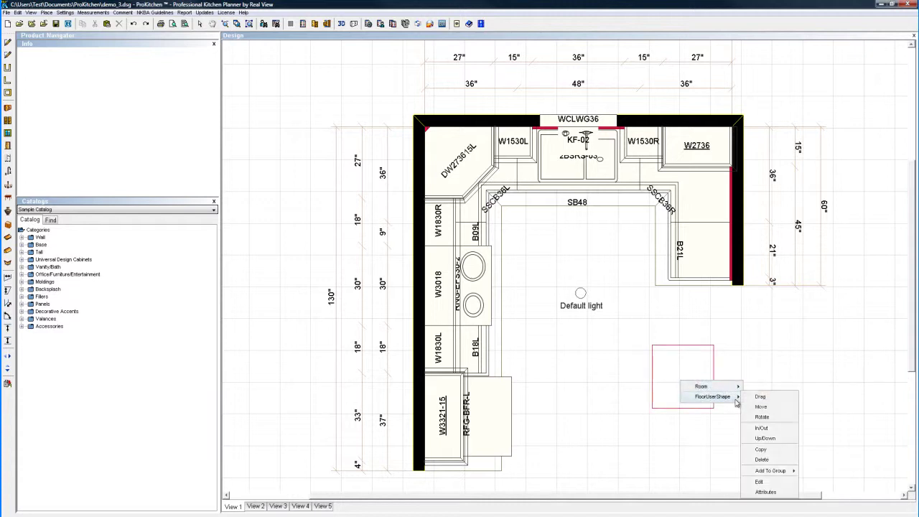
{"action": "left_click", "coordinate": [766, 492]}
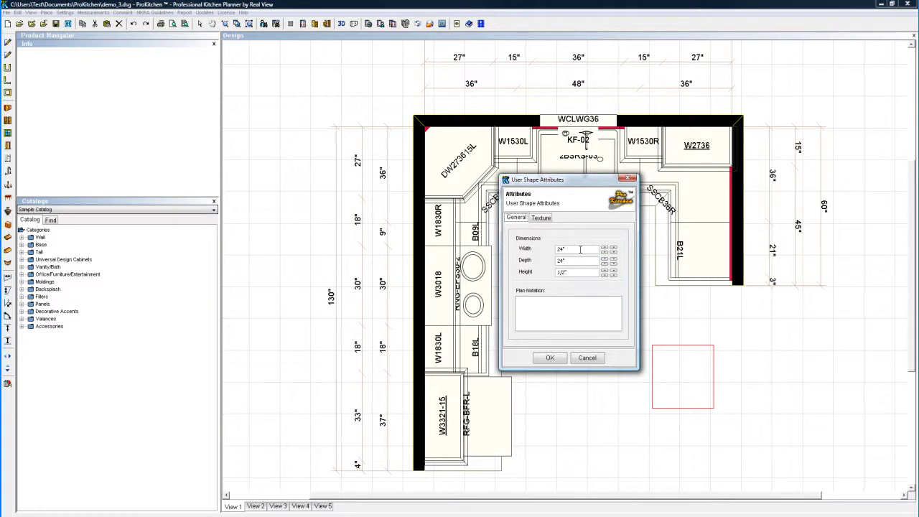
{"action": "double_click", "coordinate": [580, 249]}
{"action": "type", "text": "72\""}
{"action": "double_click", "coordinate": [568, 259]}
{"action": "type", "text": "18"}
- Set the usershape's texture option to Select Non-Wood on the Texture tab
{"action": "left_click", "coordinate": [540, 218]}
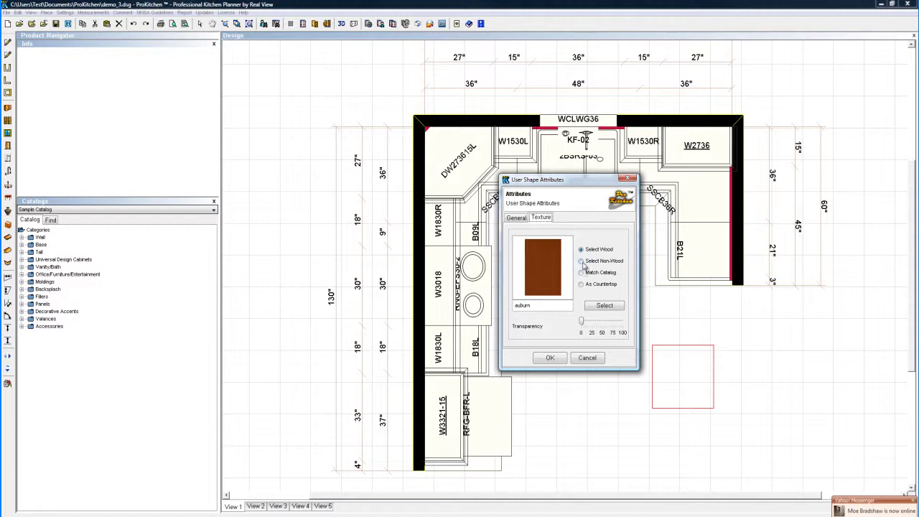
{"action": "left_click", "coordinate": [582, 262]}
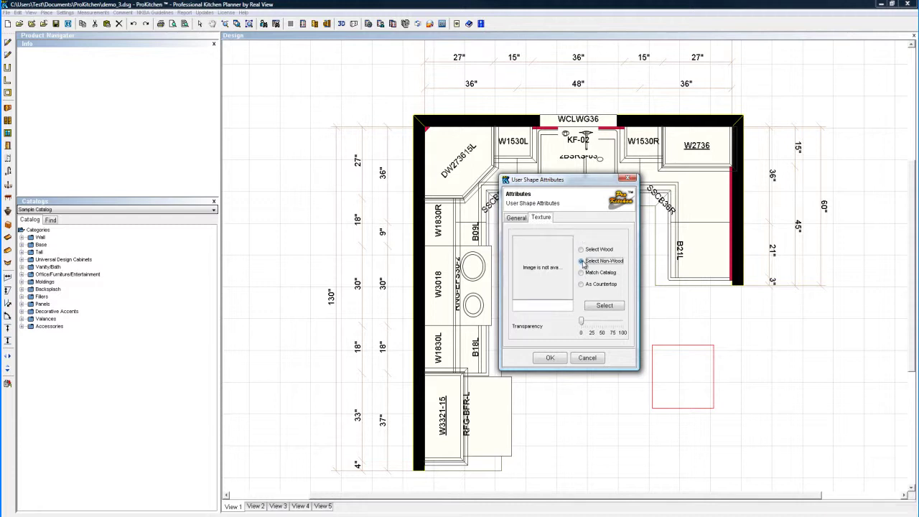
- Choose Granite #003 from Countertop > Granite as the usershape's texture
{"action": "left_click", "coordinate": [601, 307]}
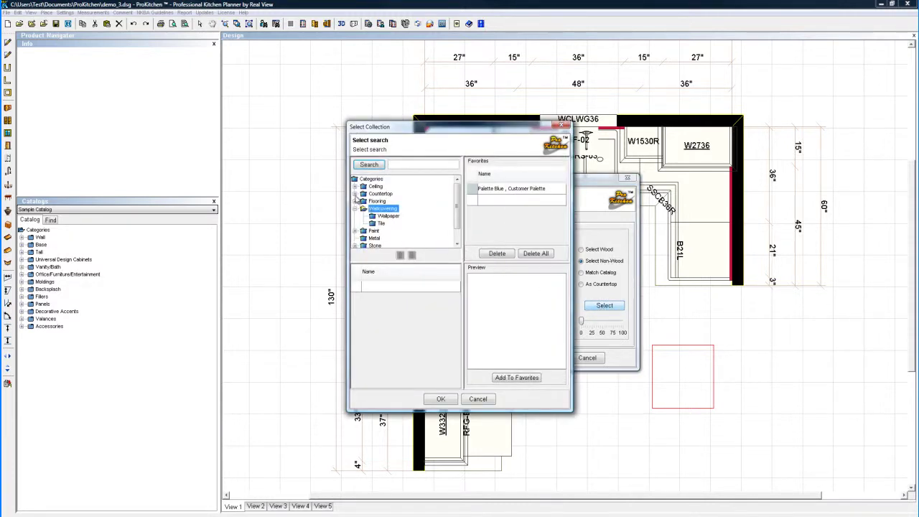
{"action": "left_click", "coordinate": [355, 195]}
{"action": "left_click", "coordinate": [386, 201]}
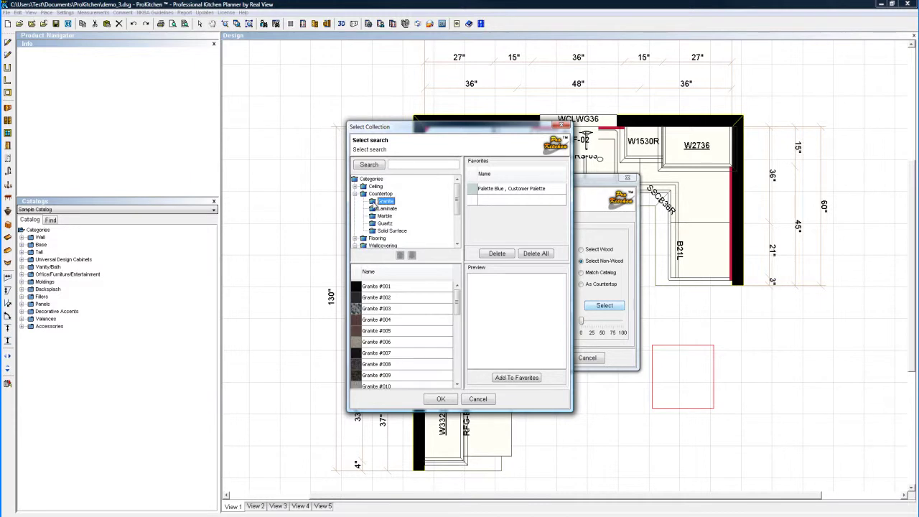
{"action": "left_click", "coordinate": [388, 308]}
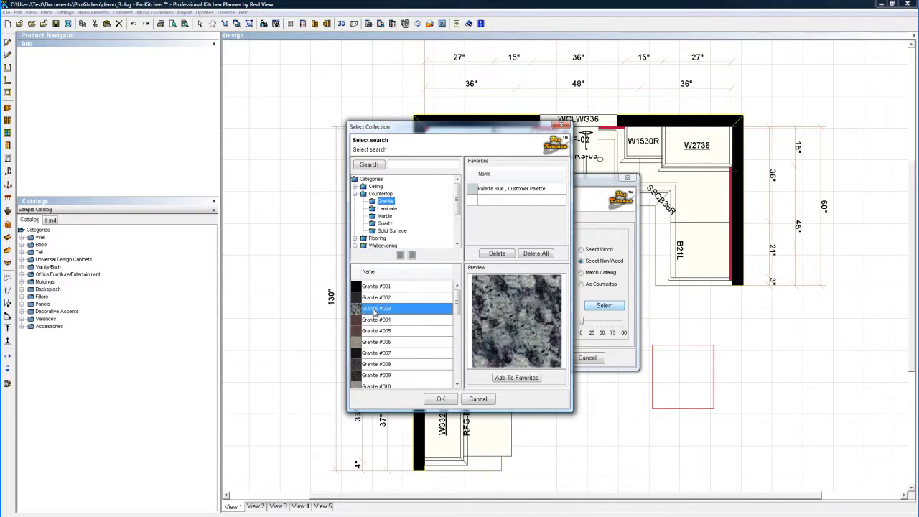
{"action": "left_click", "coordinate": [441, 399]}
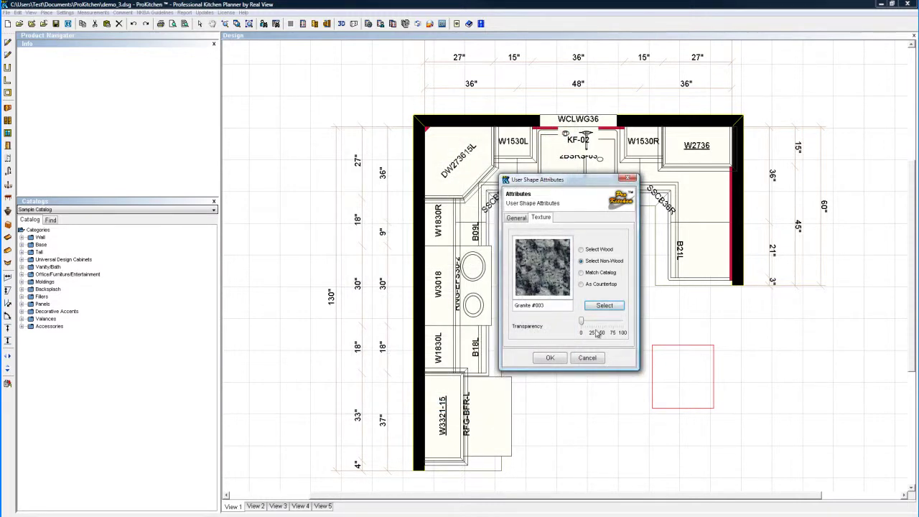
- Confirm the new attributes, then set the shape's Bottom elevation to 40.5" with Up/Down
{"action": "left_click", "coordinate": [550, 358]}
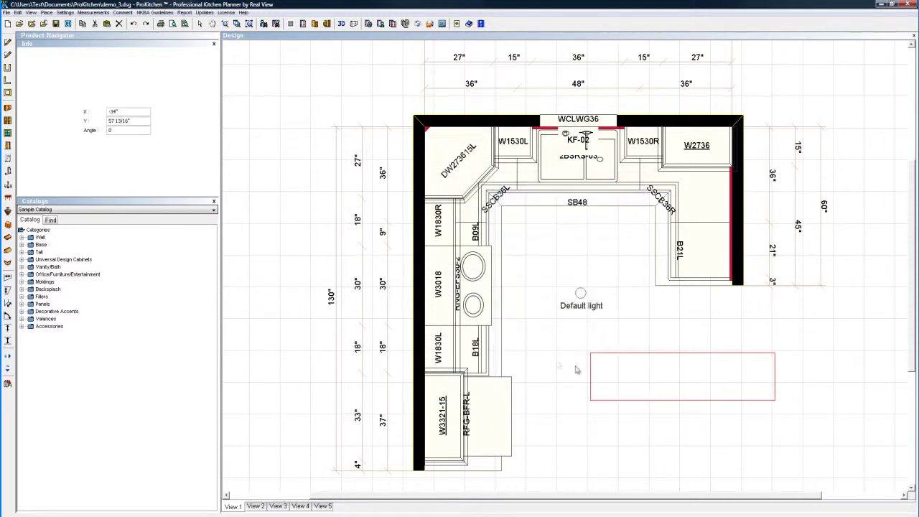
{"action": "right_click", "coordinate": [643, 391]}
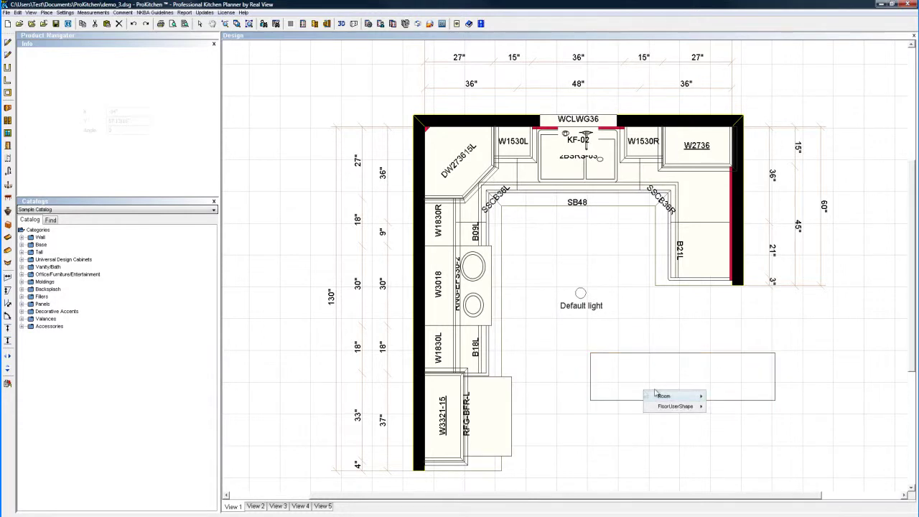
{"action": "mouse_move", "coordinate": [671, 409]}
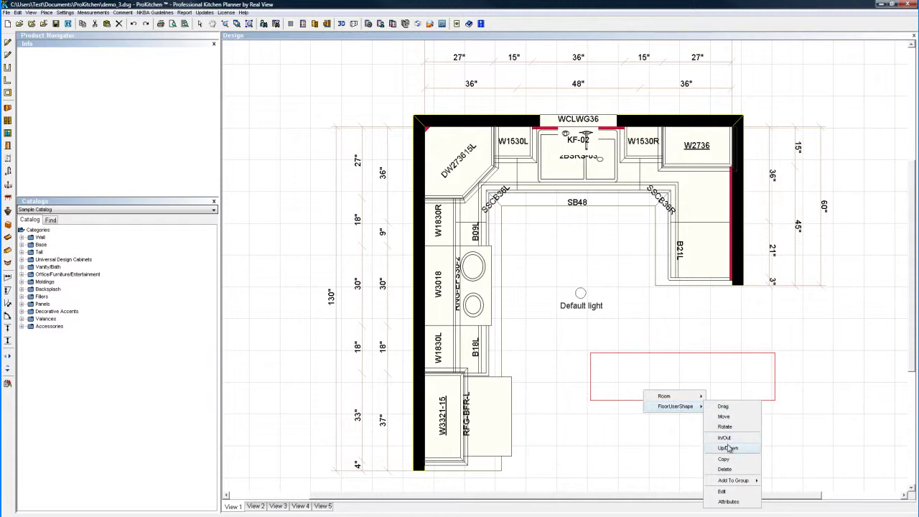
{"action": "left_click", "coordinate": [728, 448]}
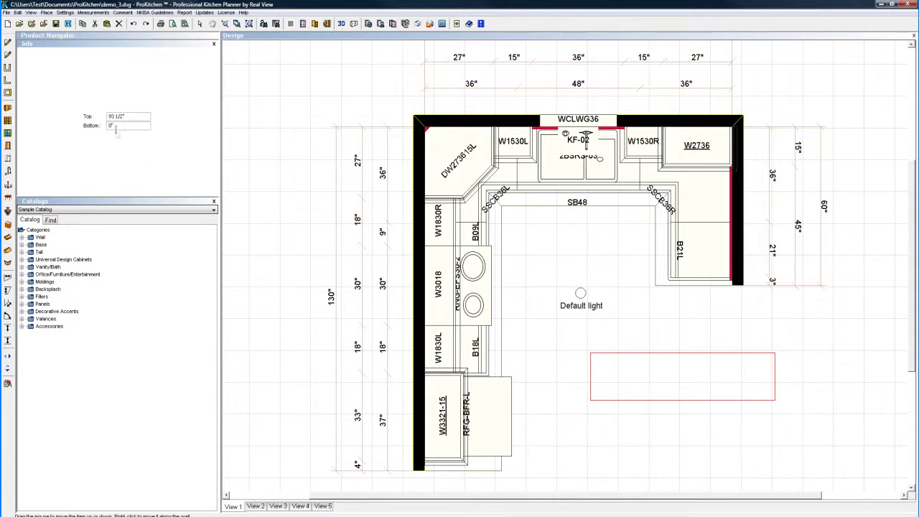
{"action": "left_click_drag", "start_coordinate": [113, 127], "coordinate": [96, 127]}
{"action": "key", "text": "Return"}
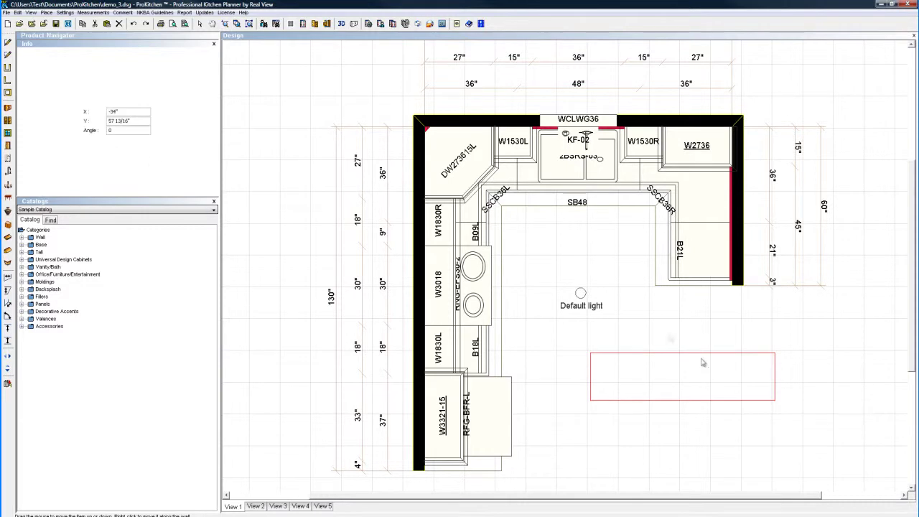
- Rotate the shape to 90° and set it against the right wall beside W2736 and B21L
{"action": "right_click", "coordinate": [656, 383]}
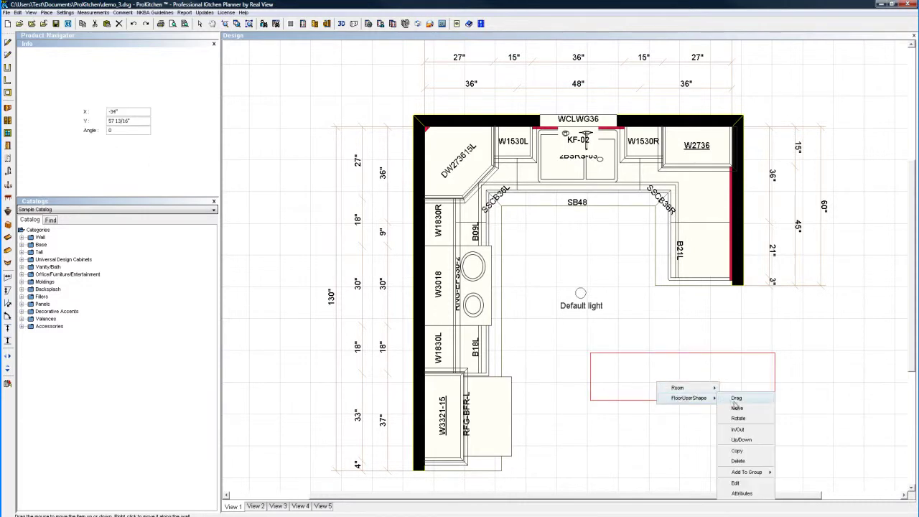
{"action": "left_click", "coordinate": [737, 408]}
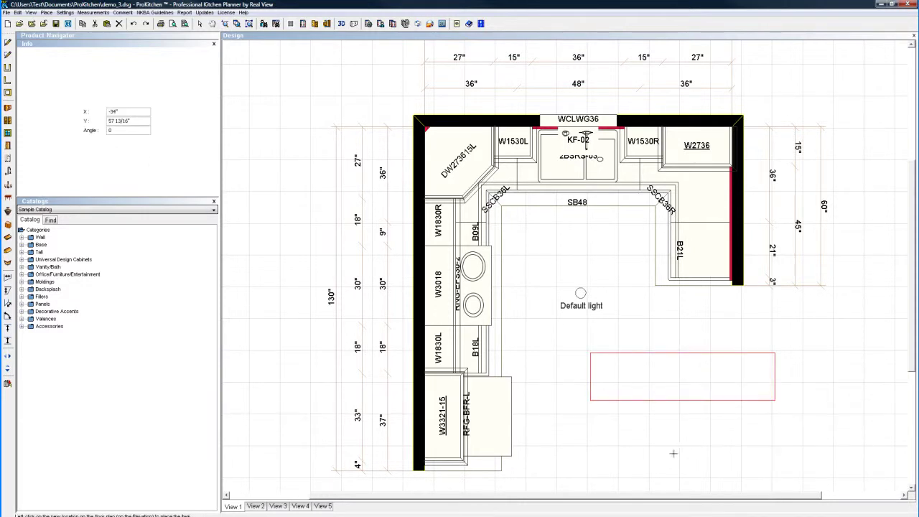
{"action": "left_click", "coordinate": [603, 433]}
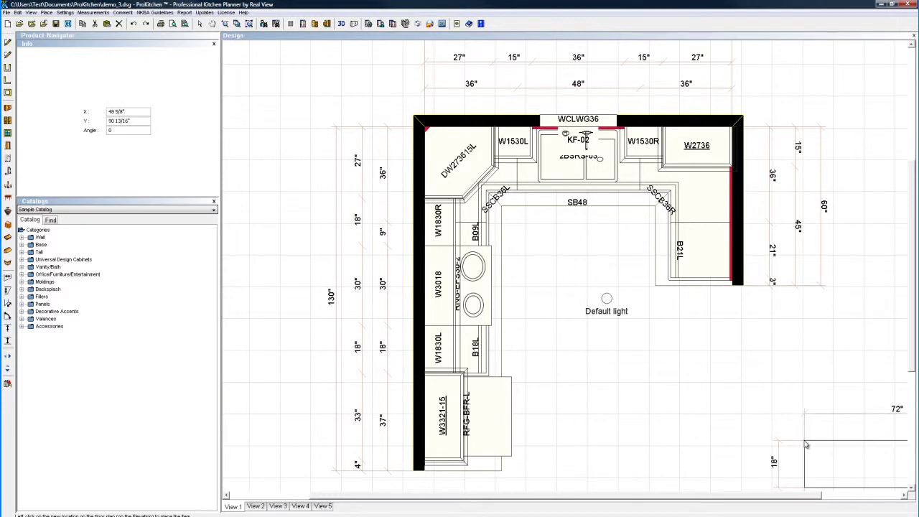
{"action": "left_click", "coordinate": [805, 444]}
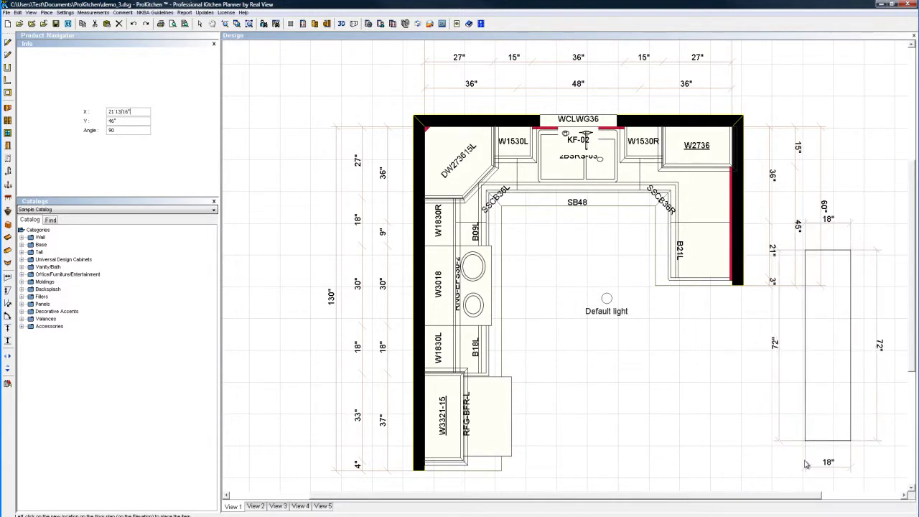
{"action": "left_click", "coordinate": [806, 465]}
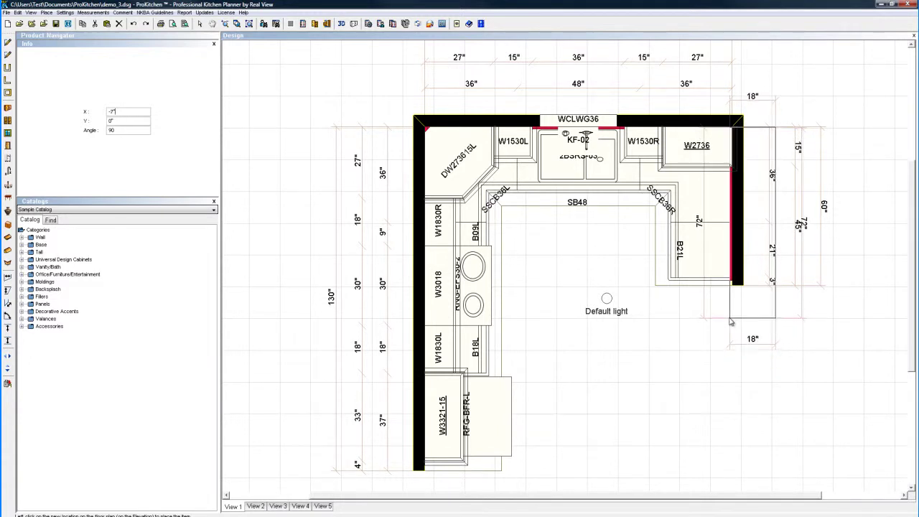
{"action": "left_click", "coordinate": [730, 321]}
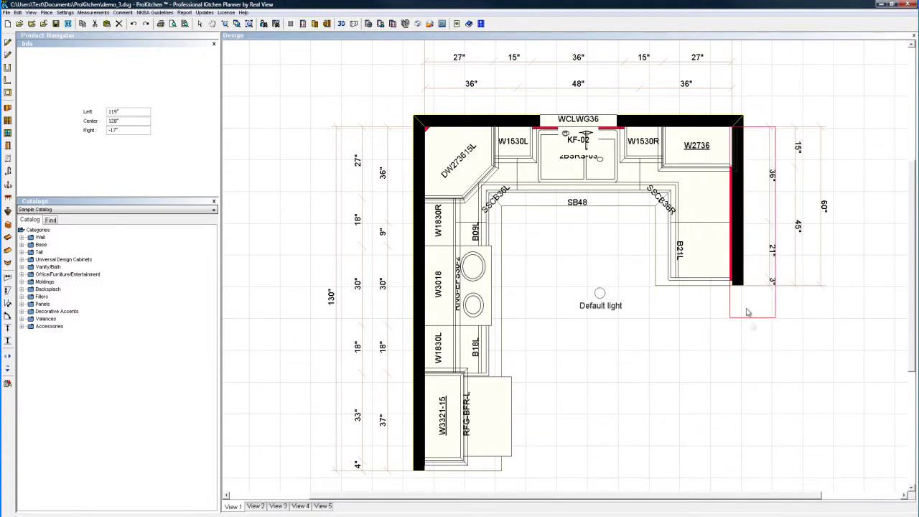
- Round the bar countertop's lower-right corner with a 9" radius
{"action": "right_click", "coordinate": [746, 309]}
{"action": "mouse_move", "coordinate": [779, 324]}
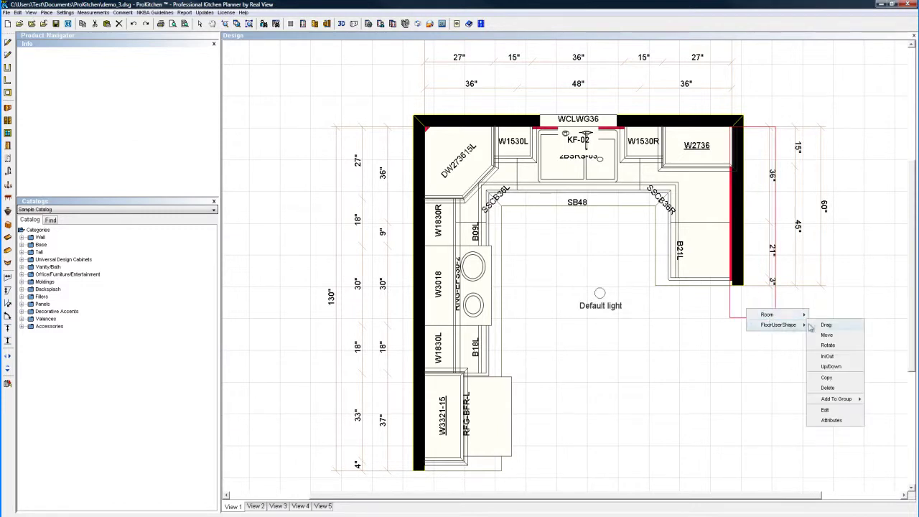
{"action": "left_click", "coordinate": [825, 409]}
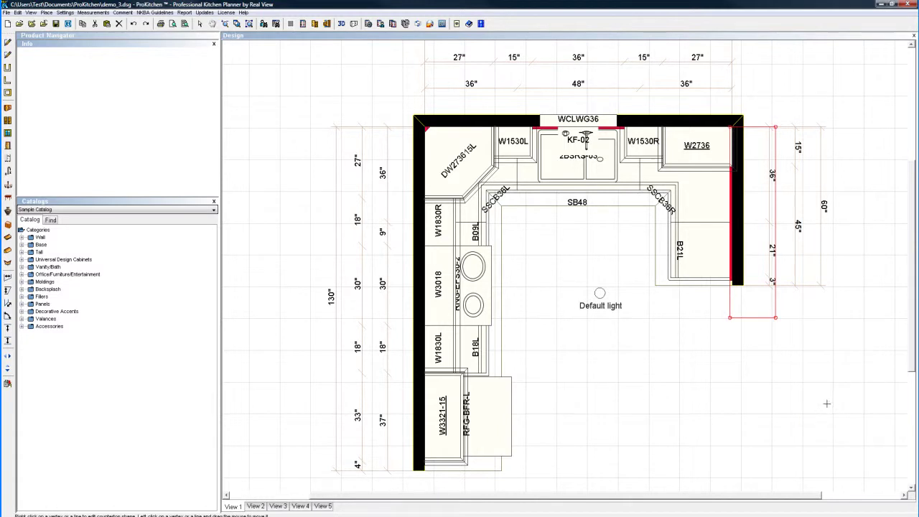
{"action": "right_click", "coordinate": [729, 318]}
{"action": "left_click", "coordinate": [751, 337]}
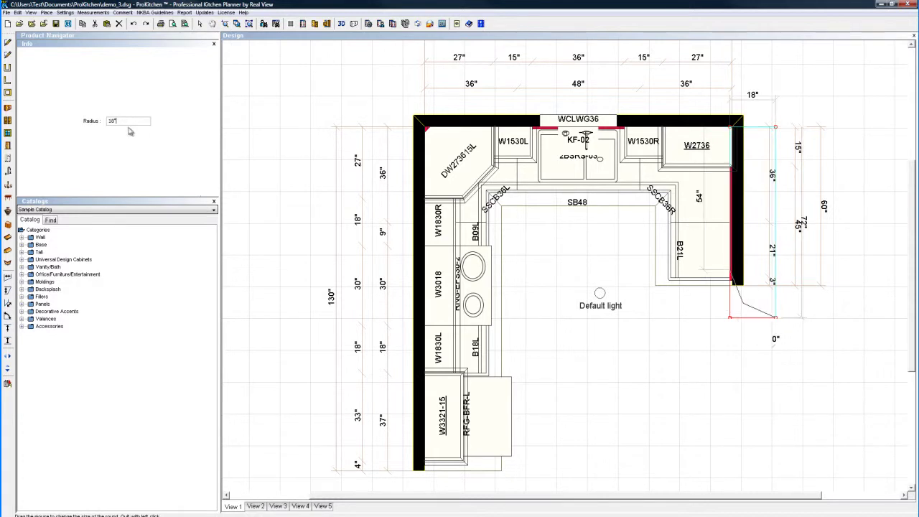
{"action": "left_click_drag", "start_coordinate": [129, 122], "coordinate": [83, 120]}
{"action": "type", "text": "9"}
{"action": "key", "text": "Return"}
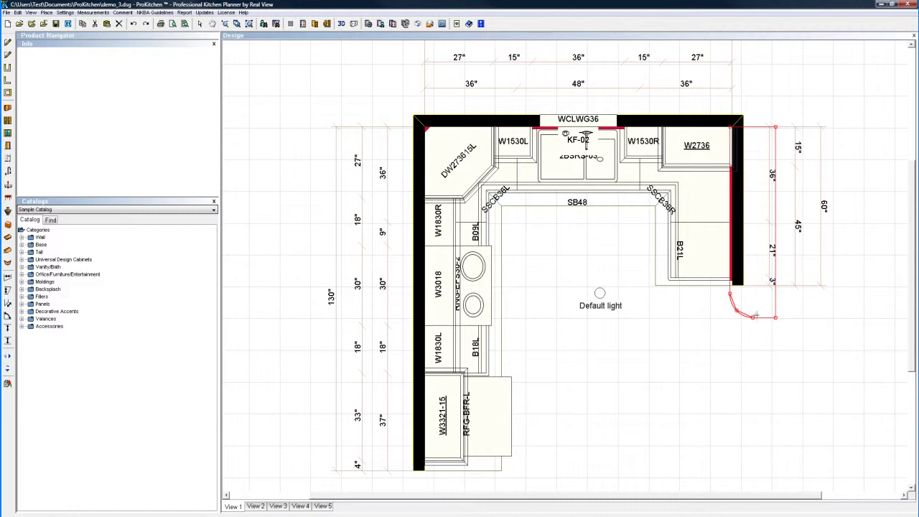
- Round the outer and top countertop corners to 9" as well, then deselect the shape
{"action": "right_click", "coordinate": [775, 317]}
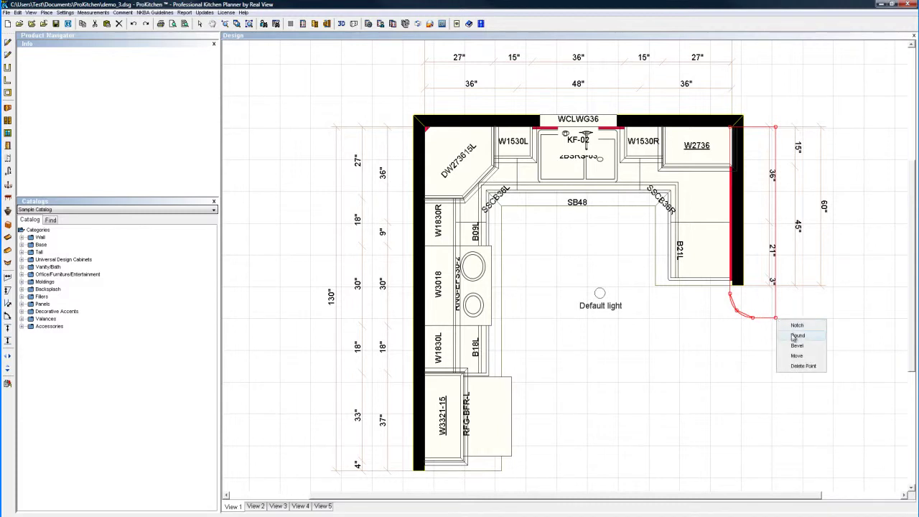
{"action": "left_click", "coordinate": [793, 337]}
{"action": "type", "text": "9"}
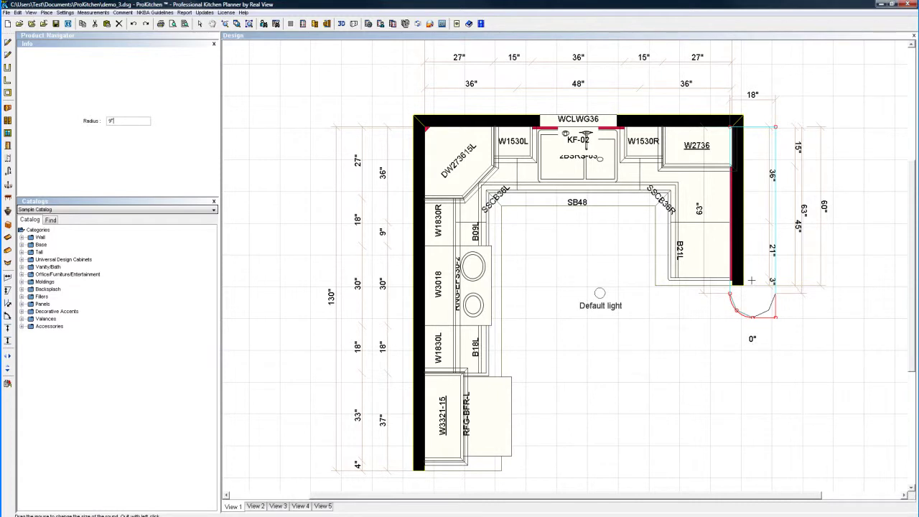
{"action": "left_click", "coordinate": [750, 280]}
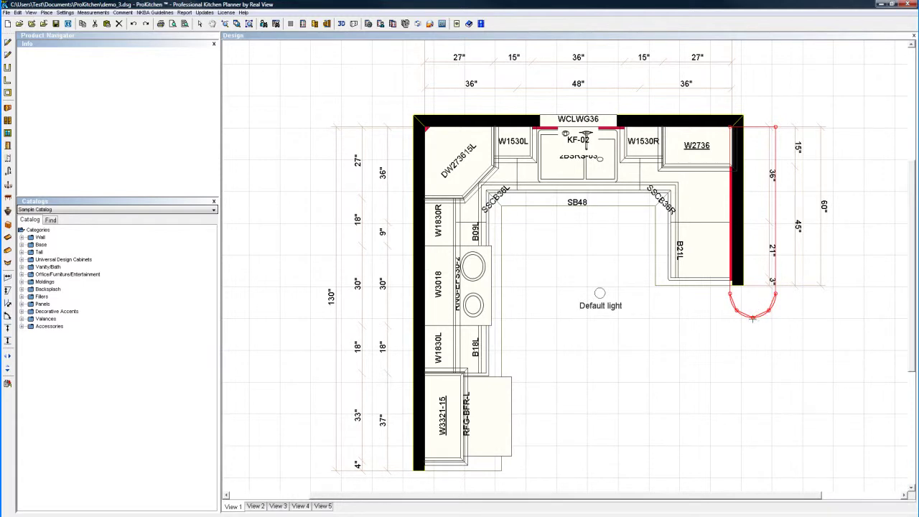
{"action": "right_click", "coordinate": [775, 128]}
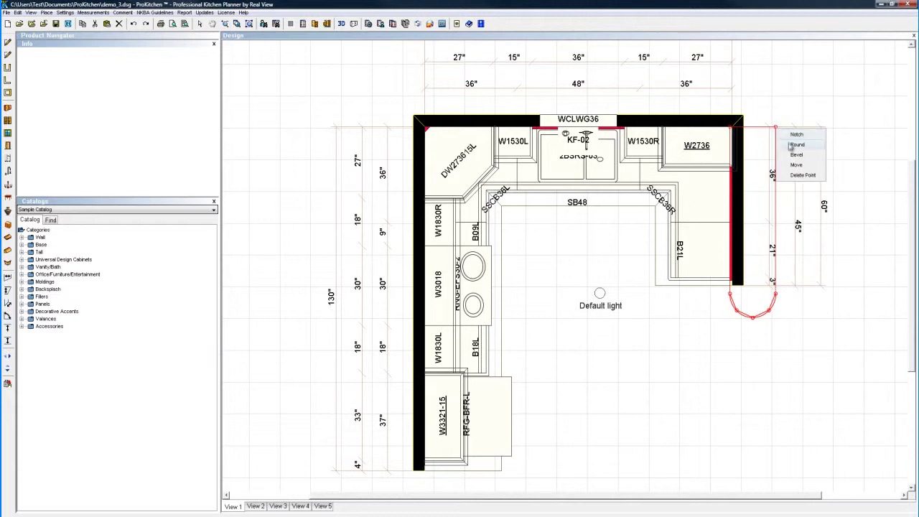
{"action": "left_click", "coordinate": [788, 145]}
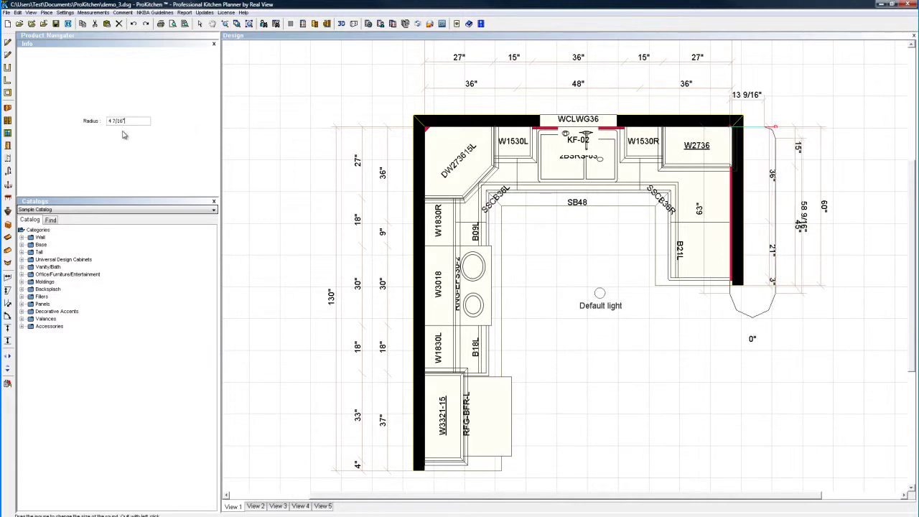
{"action": "triple_click", "coordinate": [121, 121]}
{"action": "left_click", "coordinate": [87, 117]}
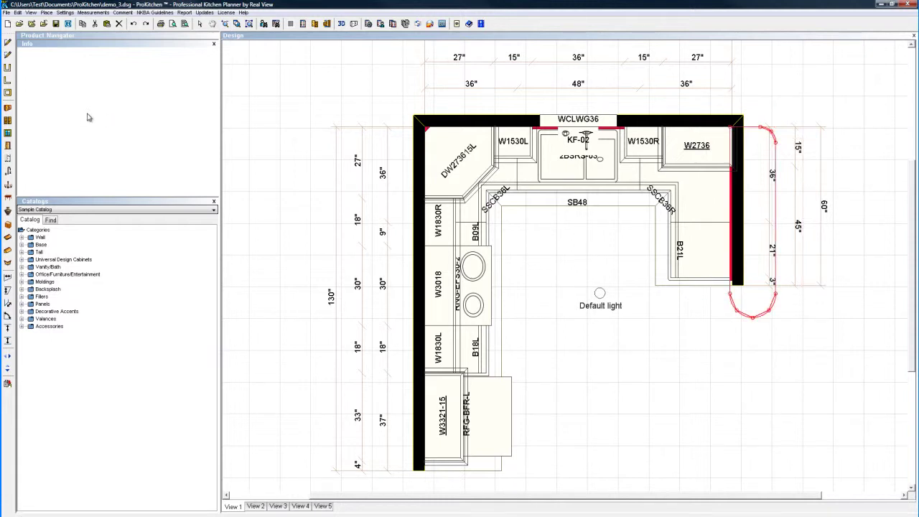
{"action": "left_click", "coordinate": [535, 292]}
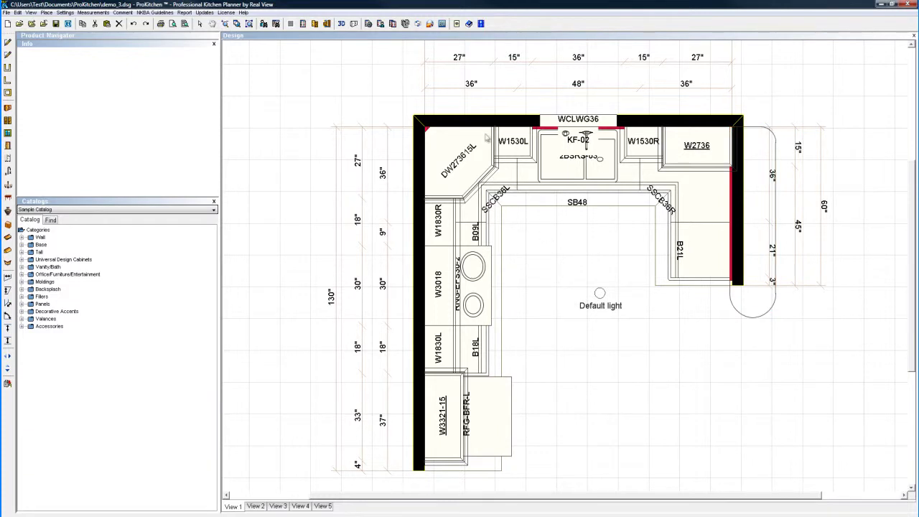
- Open the kitchen's 3D view and zoom out to show the cabinets and granite bar top
{"action": "left_click", "coordinate": [342, 24]}
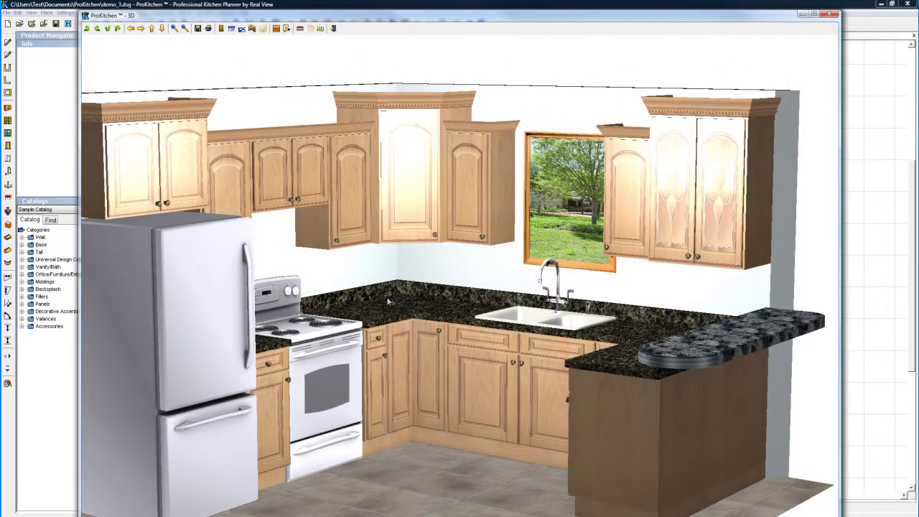
{"action": "left_click", "coordinate": [186, 29]}
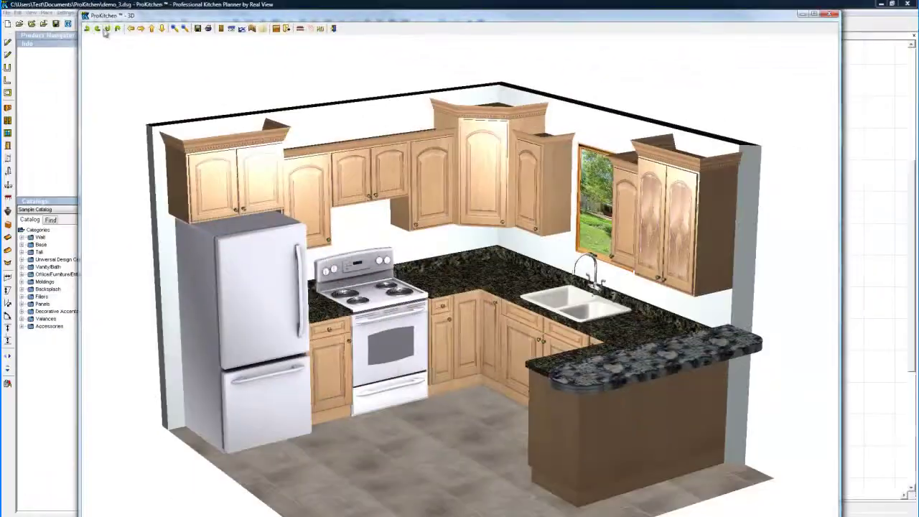
- Tilt, shift, zoom and orbit the 3D view to see the raised granite peninsula from above
{"action": "left_click", "coordinate": [133, 87]}
{"action": "left_click", "coordinate": [117, 29]}
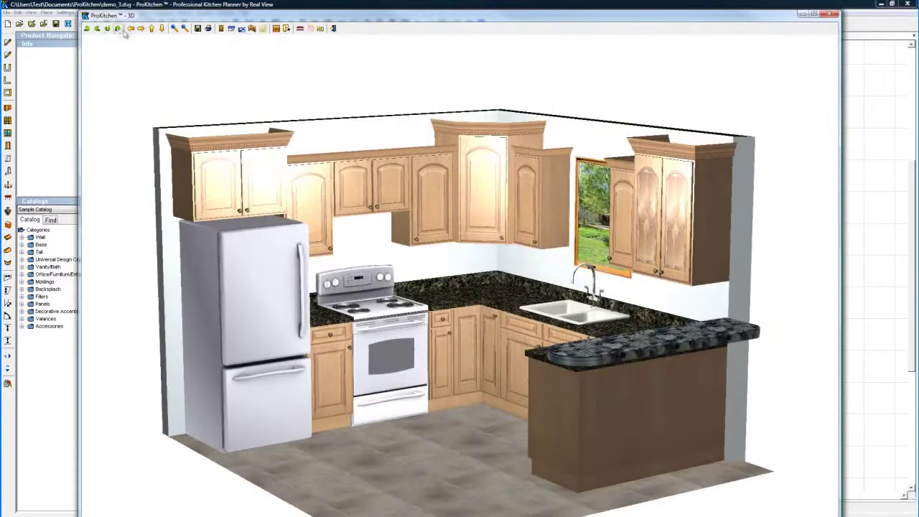
{"action": "left_click", "coordinate": [141, 29]}
{"action": "left_click", "coordinate": [152, 29]}
{"action": "left_click", "coordinate": [151, 29]}
{"action": "left_click", "coordinate": [162, 29]}
{"action": "left_click", "coordinate": [175, 29]}
{"action": "left_click", "coordinate": [184, 29]}
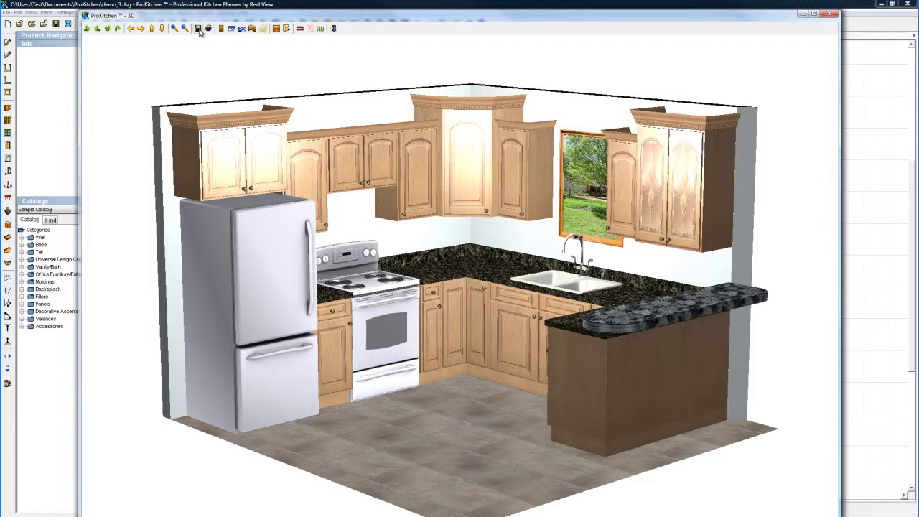
{"action": "left_click_drag", "start_coordinate": [467, 215], "coordinate": [423, 212]}
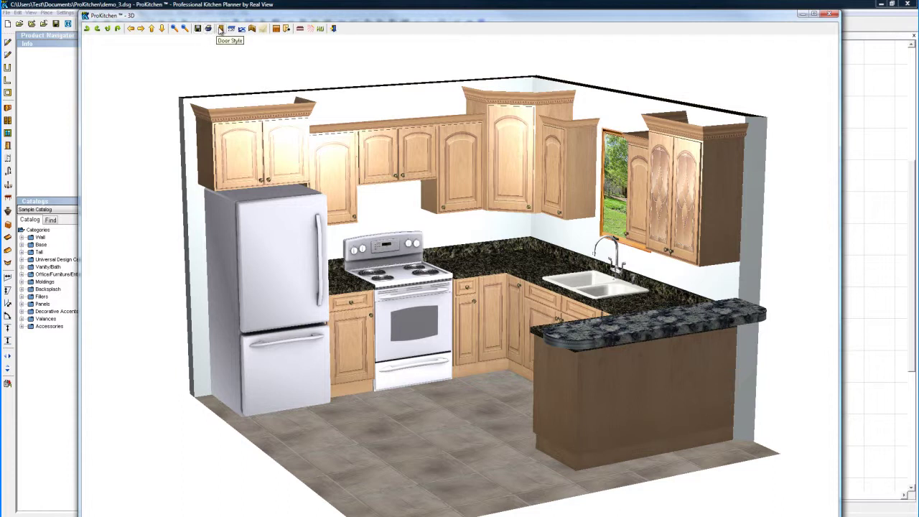
- Set Standard 1/2" Overlay, Arch Style #02 upper and lower doors, and Mitered Drawer #01 fronts
{"action": "left_click", "coordinate": [220, 29]}
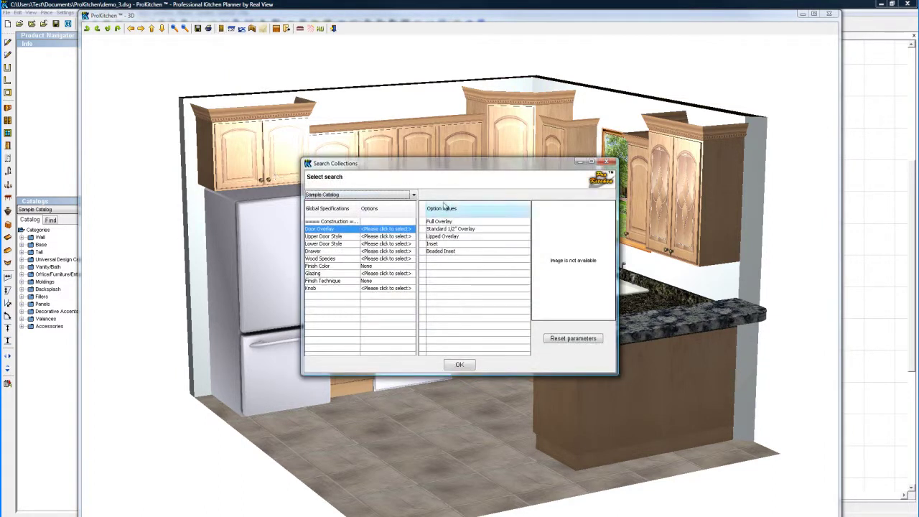
{"action": "left_click", "coordinate": [444, 228]}
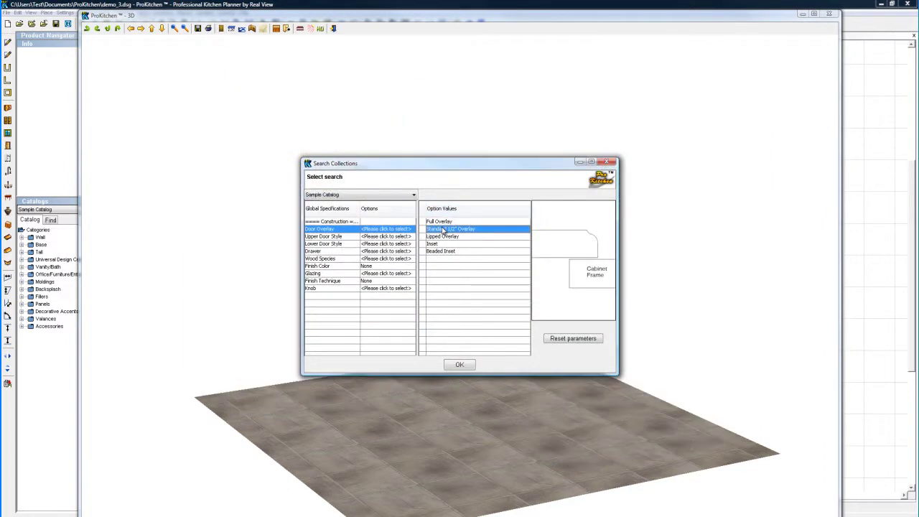
{"action": "left_click", "coordinate": [392, 238]}
{"action": "left_click", "coordinate": [455, 251]}
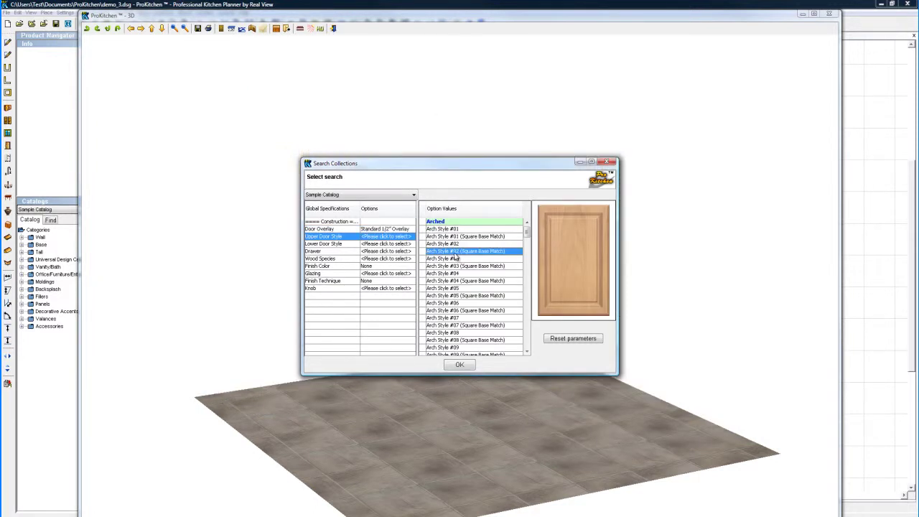
{"action": "left_click", "coordinate": [443, 244]}
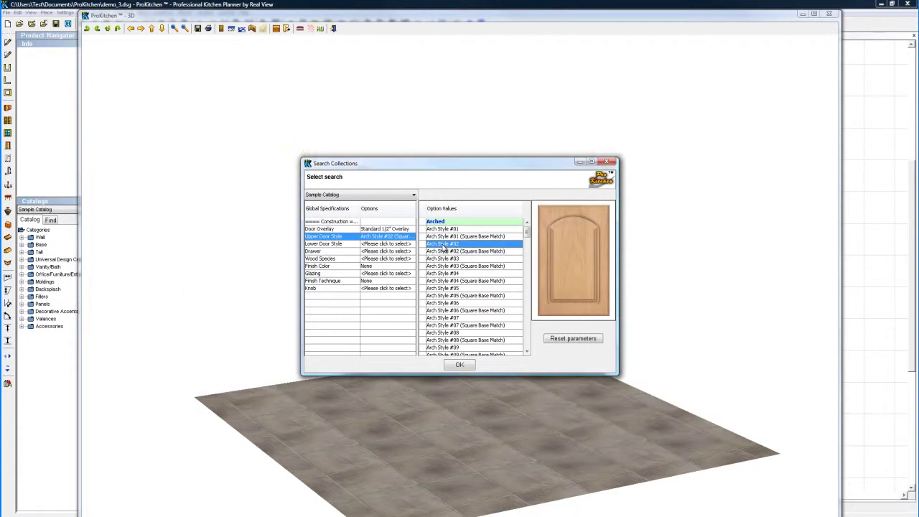
{"action": "left_click", "coordinate": [380, 244]}
{"action": "left_click", "coordinate": [462, 251]}
{"action": "left_click", "coordinate": [406, 251]}
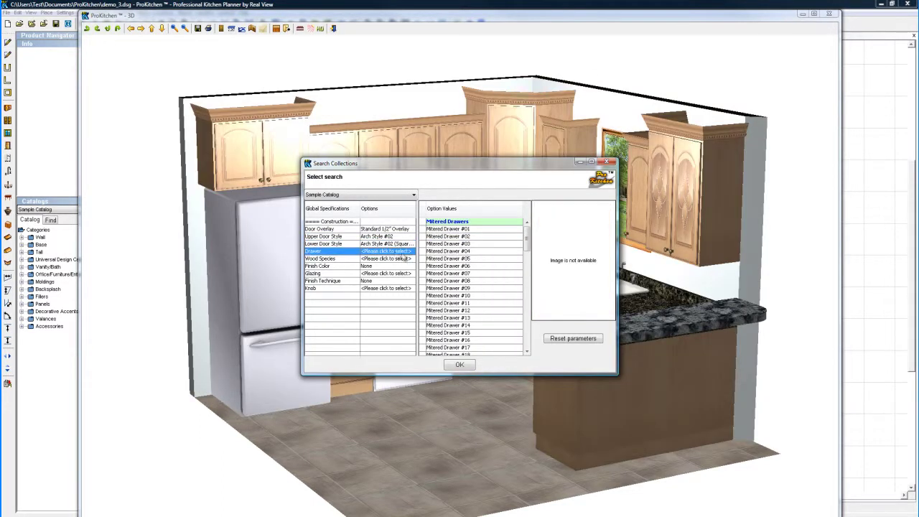
{"action": "left_click", "coordinate": [440, 230]}
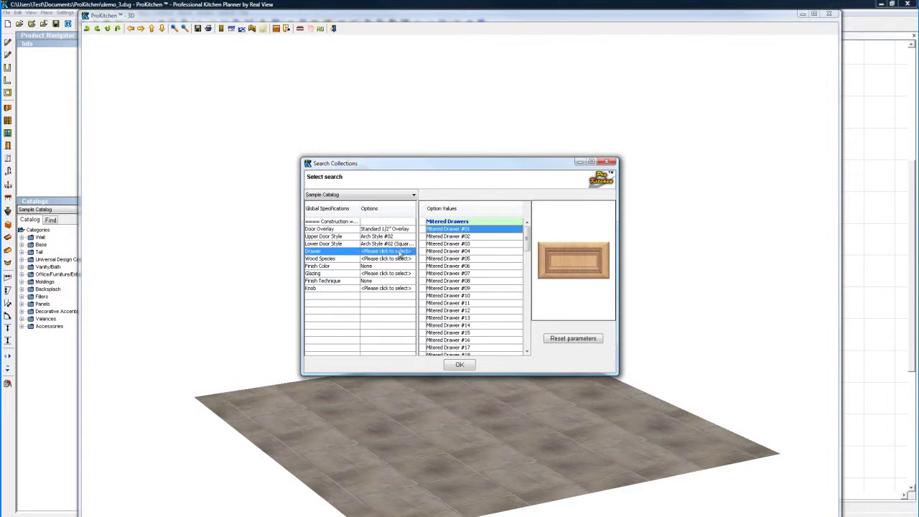
- Choose Thermofoil wood, THR1.614 finish, Dark Glazing and Bar Pull 10 knobs
{"action": "left_click", "coordinate": [402, 259]}
{"action": "left_click", "coordinate": [442, 252]}
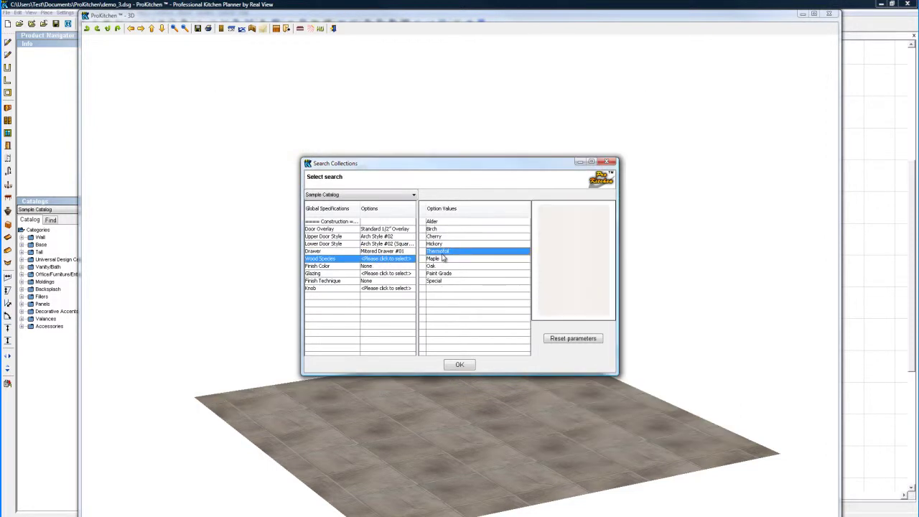
{"action": "left_click", "coordinate": [398, 267]}
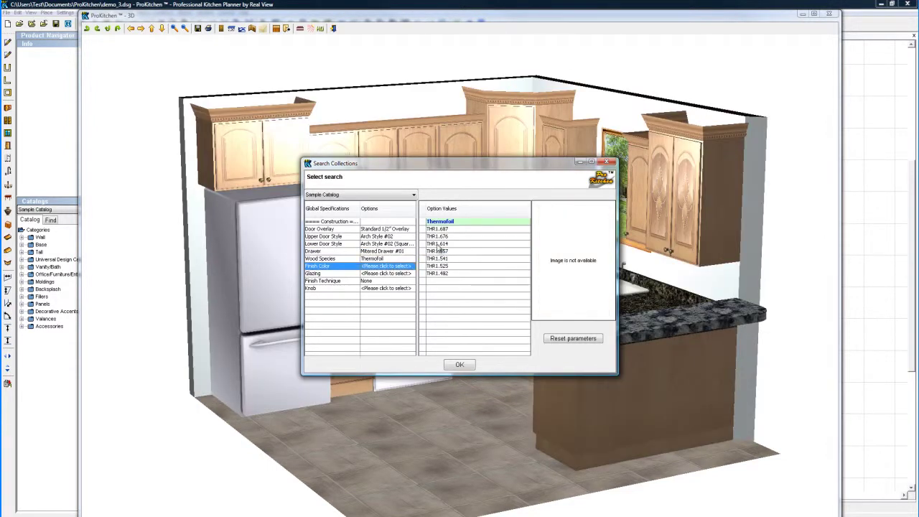
{"action": "left_click", "coordinate": [439, 245]}
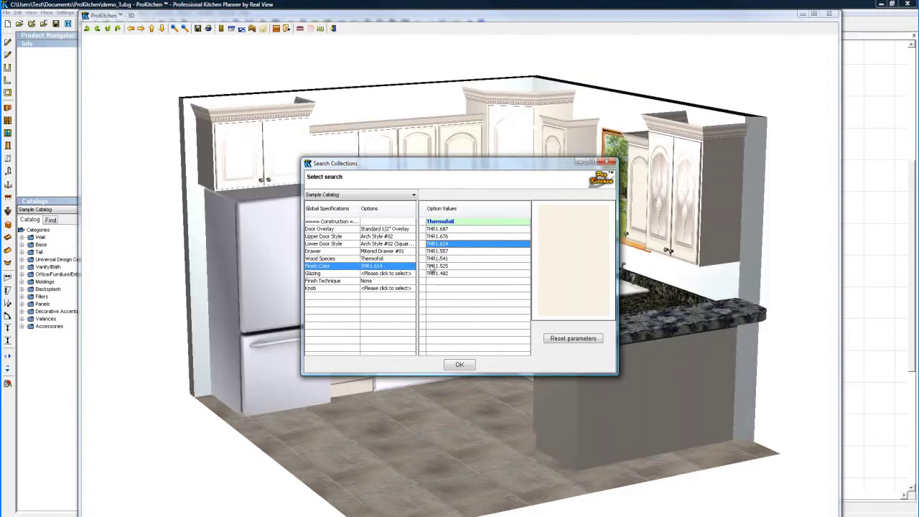
{"action": "left_click", "coordinate": [374, 274]}
{"action": "left_click", "coordinate": [435, 229]}
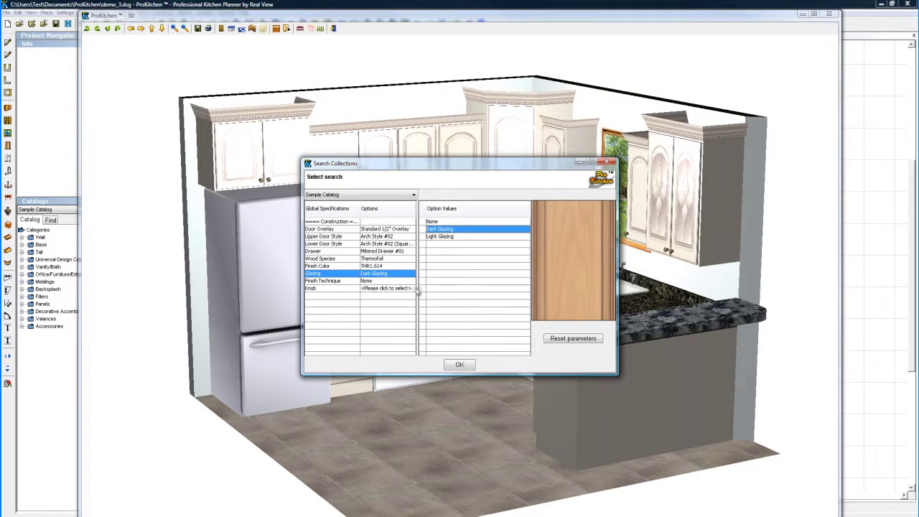
{"action": "left_click", "coordinate": [373, 288]}
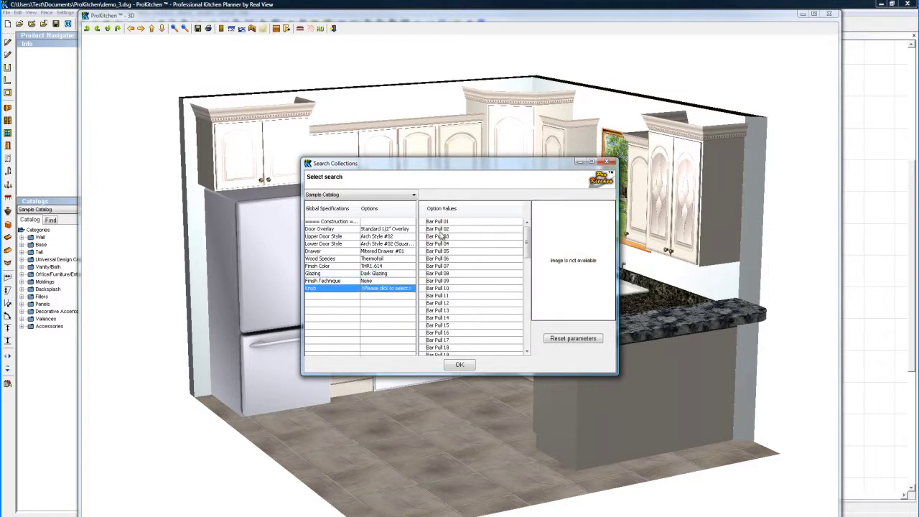
{"action": "left_click", "coordinate": [440, 289]}
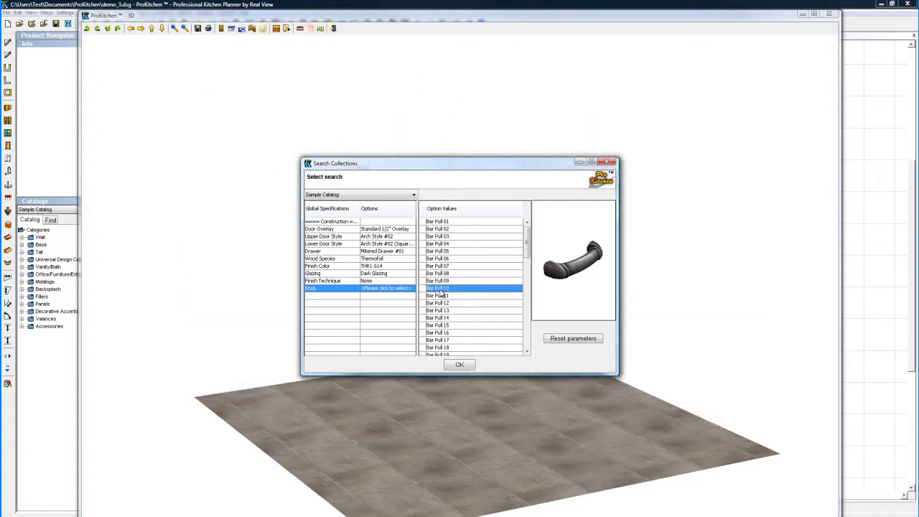
- Apply the new cabinet specifications and orbit the kitchen to a lower, more frontal angle
{"action": "left_click", "coordinate": [460, 365]}
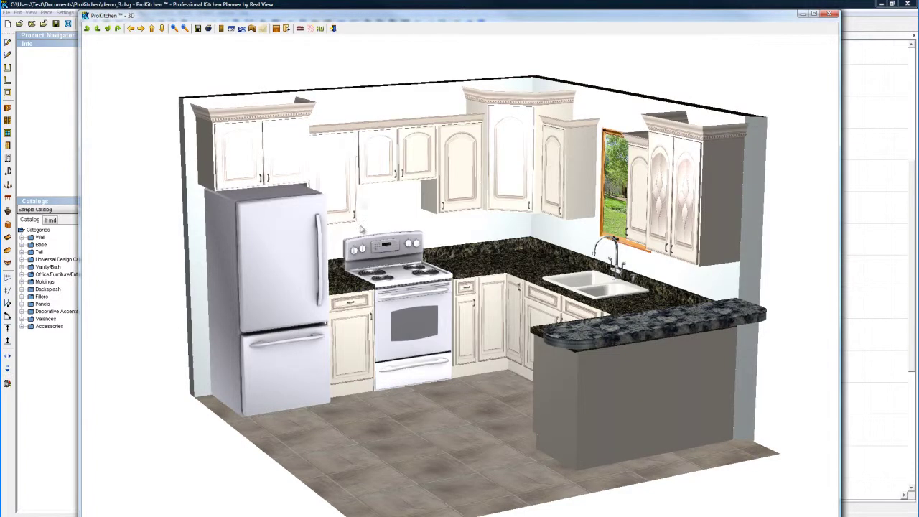
{"action": "left_click_drag", "start_coordinate": [441, 314], "coordinate": [459, 344]}
{"action": "left_click_drag", "start_coordinate": [574, 183], "coordinate": [595, 174]}
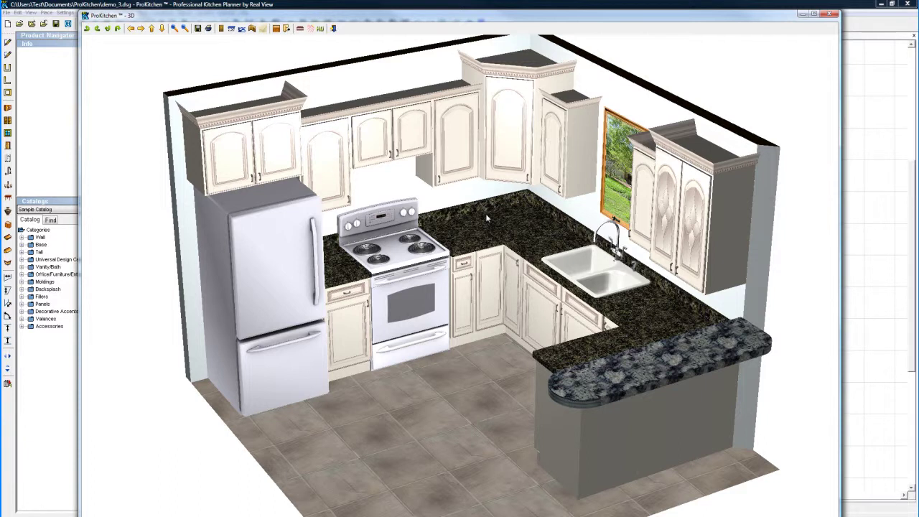
- Give the main countertops the Marble #001 surface
{"action": "left_click", "coordinate": [231, 29]}
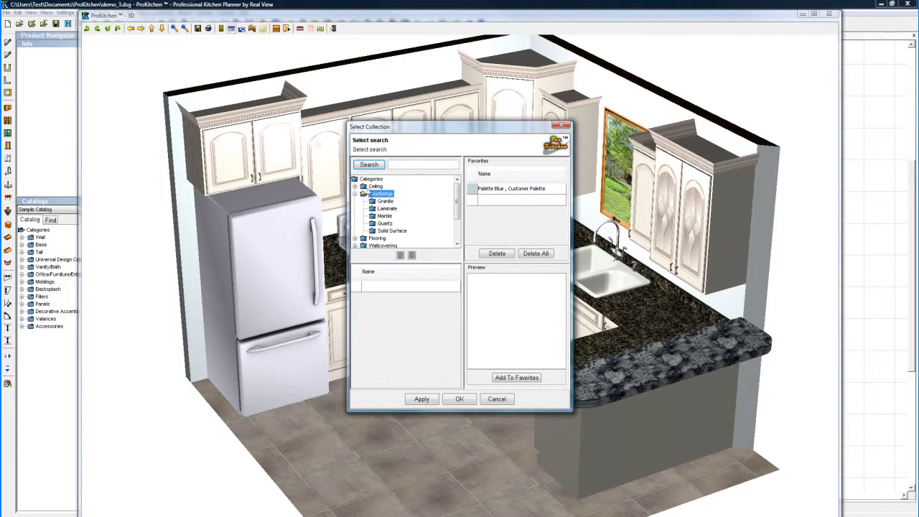
{"action": "left_click", "coordinate": [387, 216]}
{"action": "left_click", "coordinate": [384, 287]}
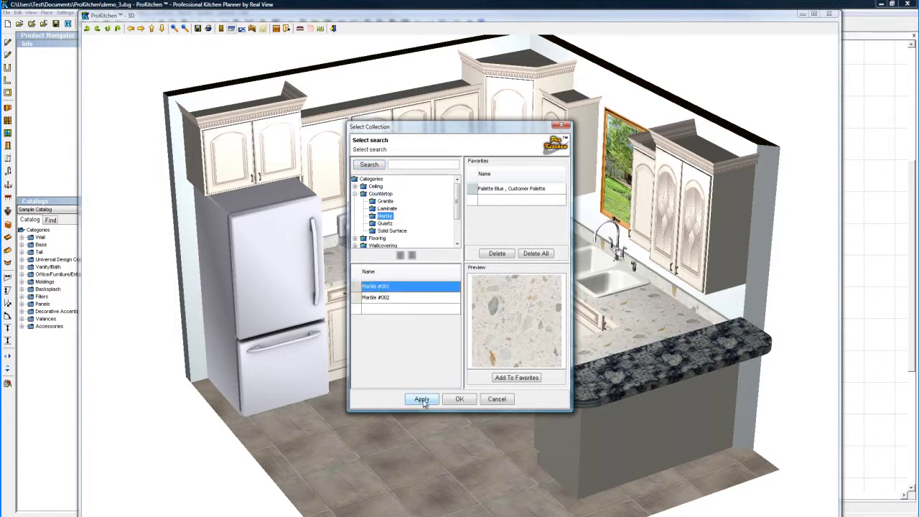
{"action": "left_click", "coordinate": [459, 399]}
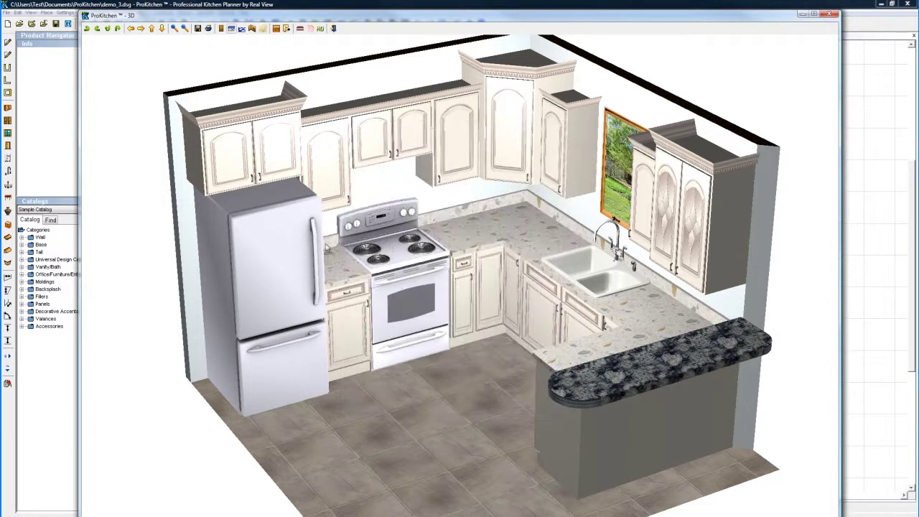
- Tile the floor with Ceramic Sample #09, leaving the wall covering unchanged
{"action": "left_click", "coordinate": [241, 30]}
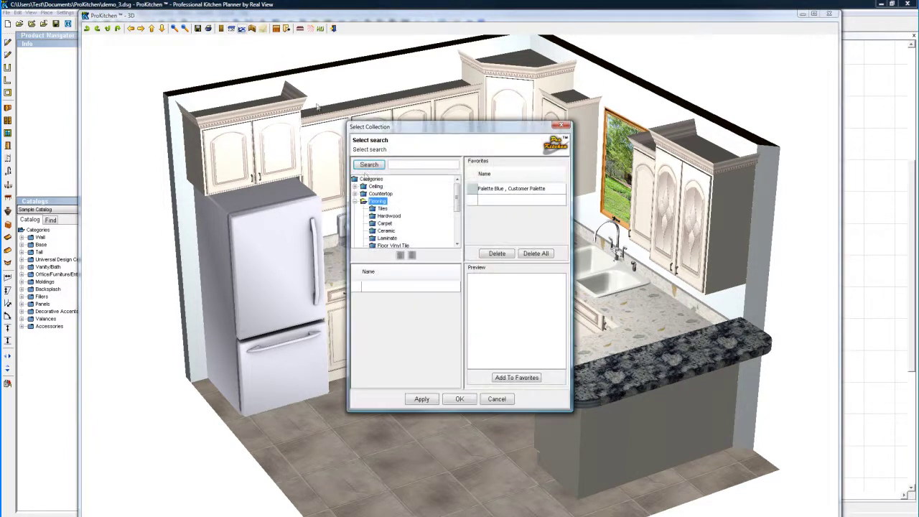
{"action": "left_click", "coordinate": [381, 231]}
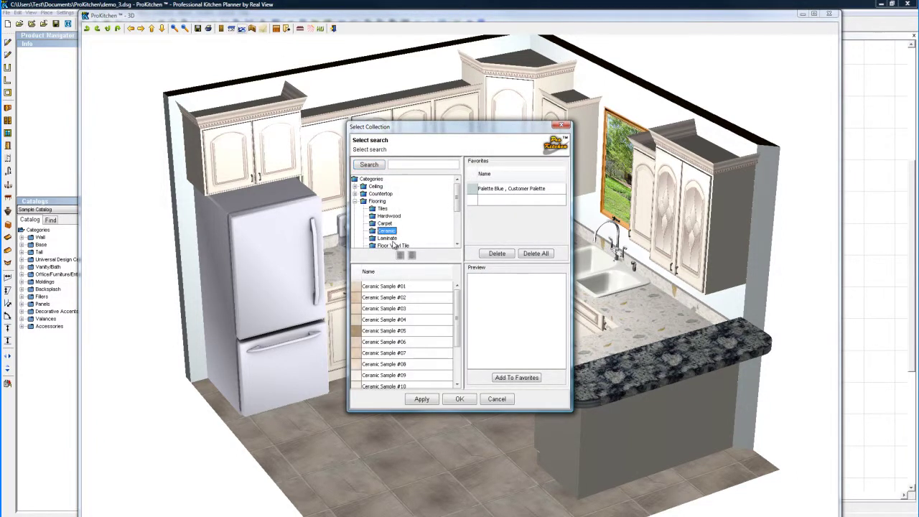
{"action": "left_click", "coordinate": [375, 375]}
{"action": "left_click", "coordinate": [425, 400]}
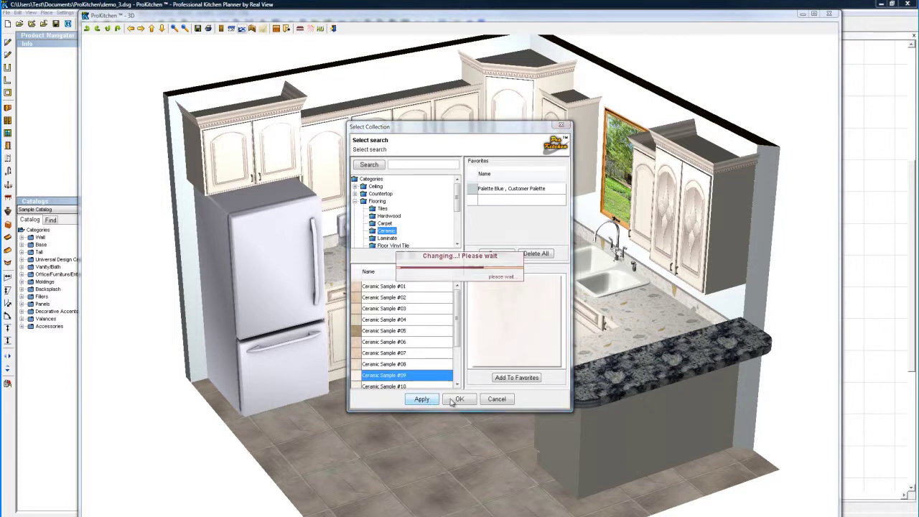
{"action": "left_click", "coordinate": [458, 399]}
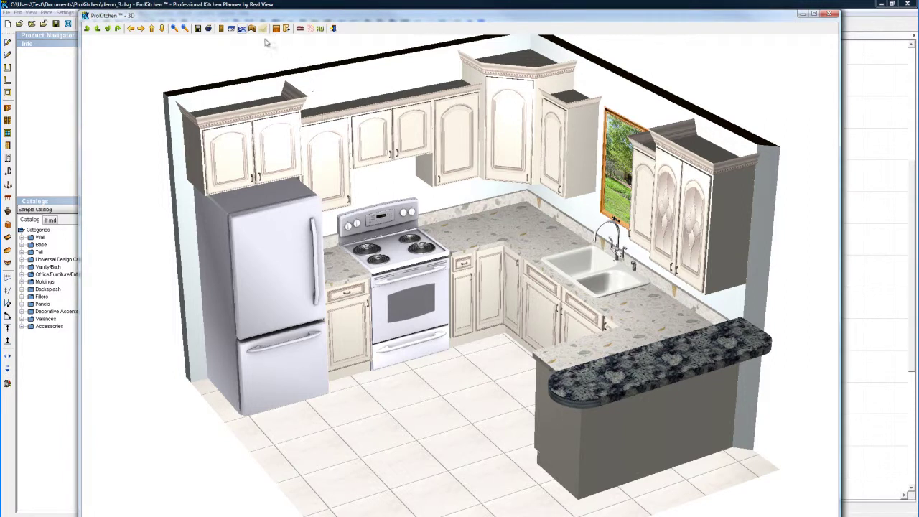
{"action": "left_click", "coordinate": [252, 28]}
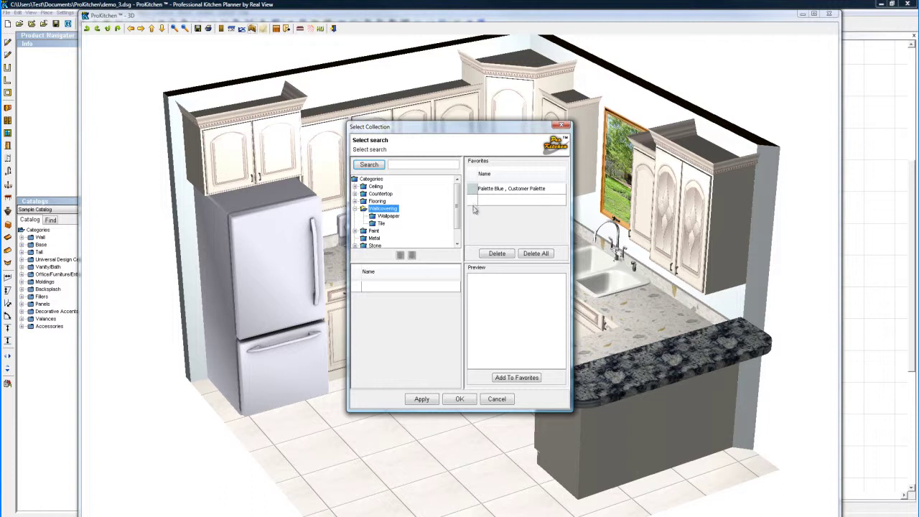
{"action": "left_click", "coordinate": [563, 126]}
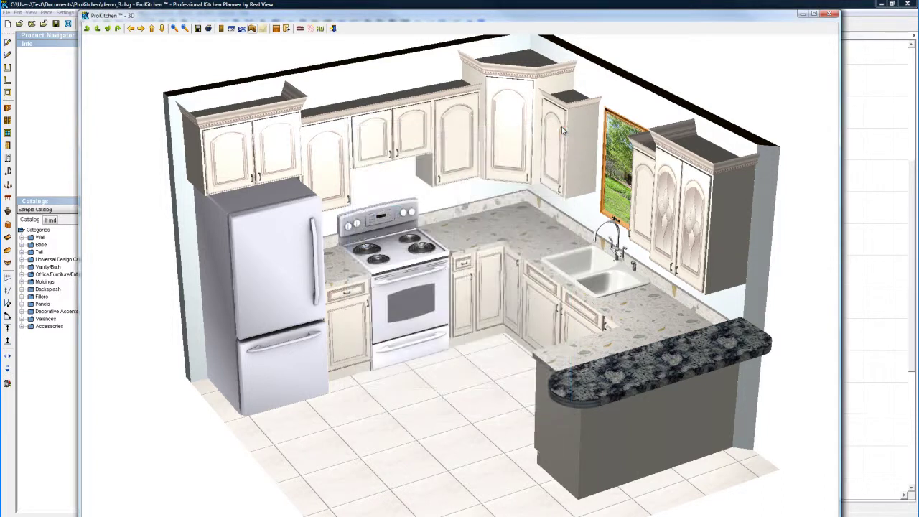
- Open and then shut all cabinet doors and drawers, then switch to another 3D camera angle
{"action": "left_click", "coordinate": [286, 29]}
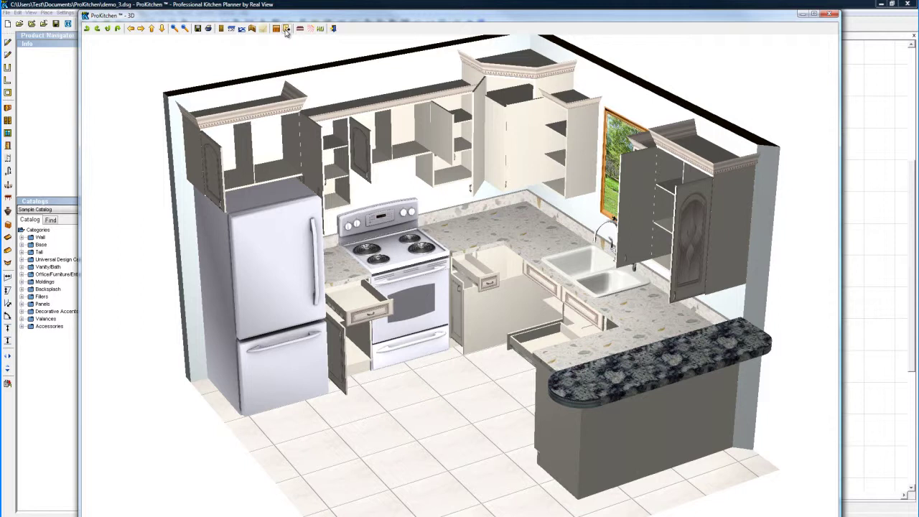
{"action": "left_click", "coordinate": [286, 28]}
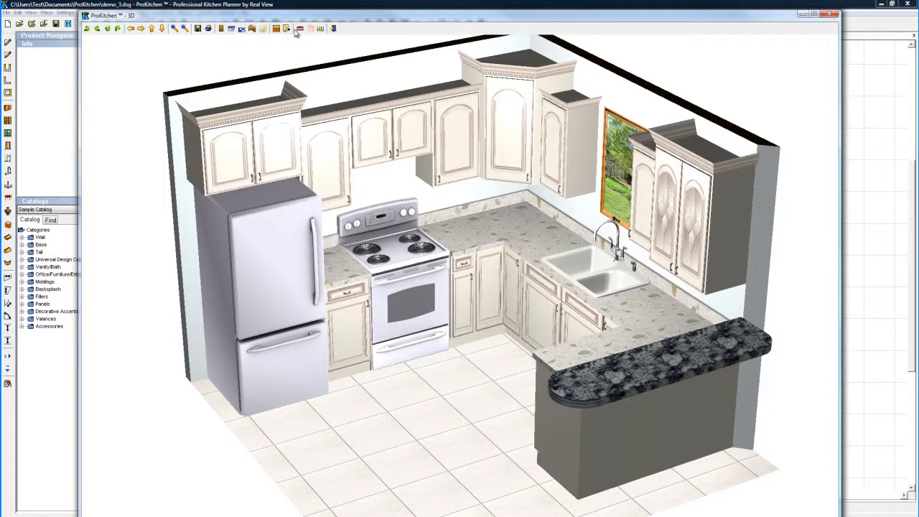
{"action": "left_click", "coordinate": [300, 29]}
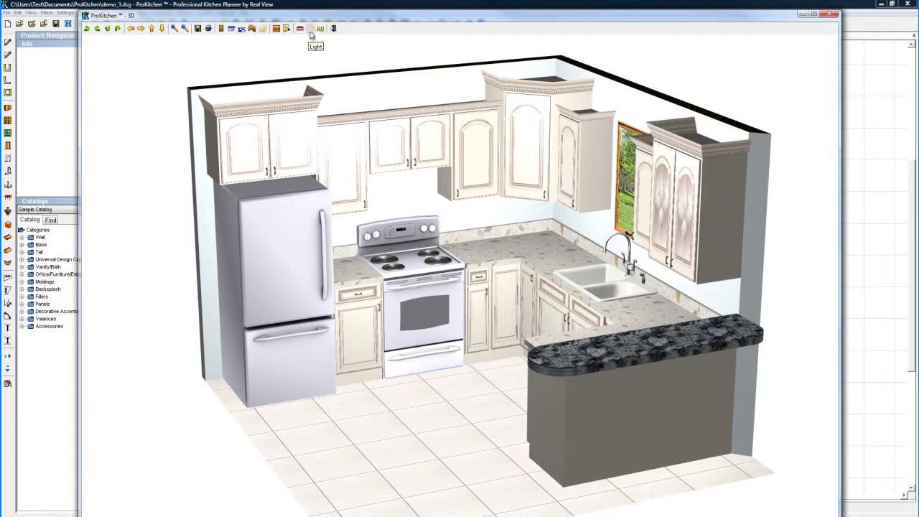
- Dim the disperse light nearly to zero and exit the 3D view back to the floor plan
{"action": "left_click", "coordinate": [310, 29]}
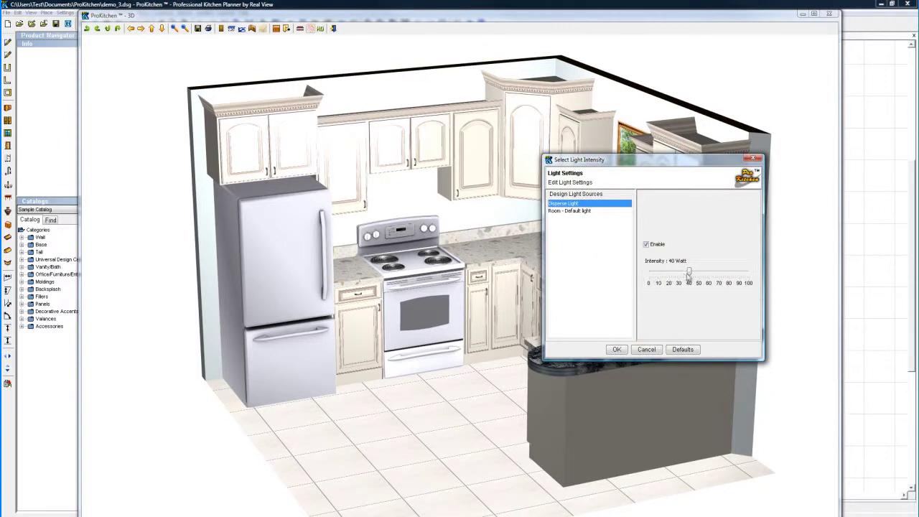
{"action": "left_click_drag", "start_coordinate": [689, 276], "coordinate": [641, 281]}
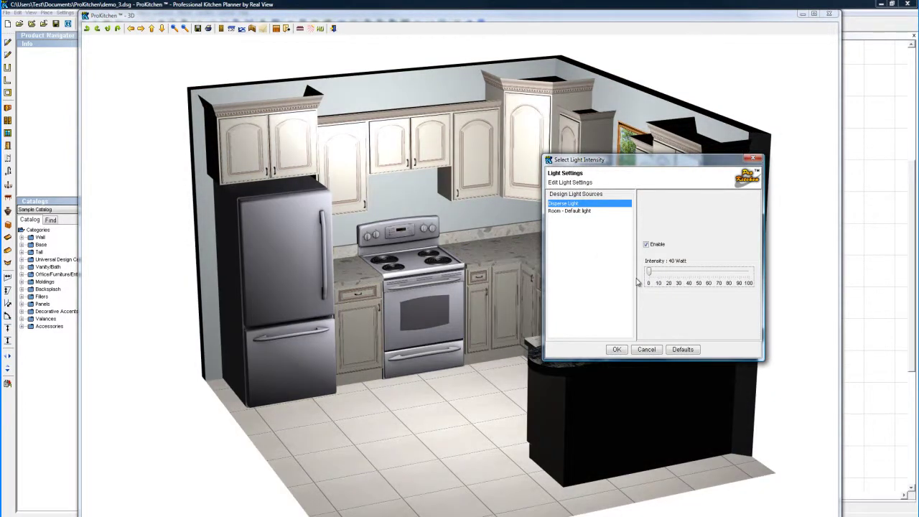
{"action": "left_click", "coordinate": [616, 348]}
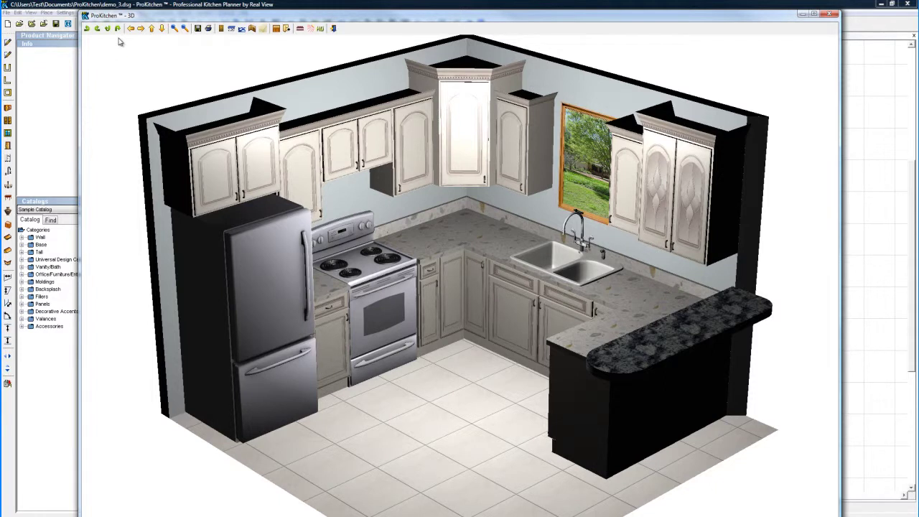
{"action": "left_click", "coordinate": [335, 29]}
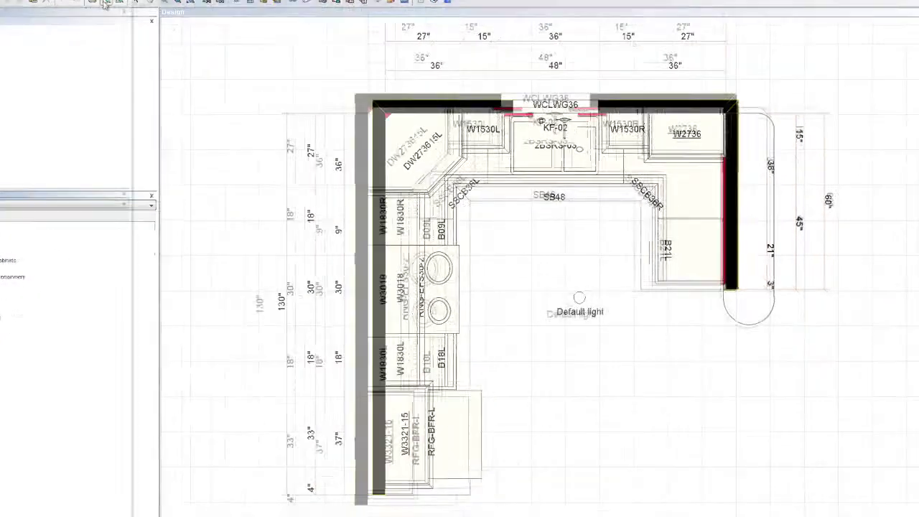
- Bring up Print Preview and keep Letter as the paper size in Page Setup
{"action": "left_click", "coordinate": [172, 27]}
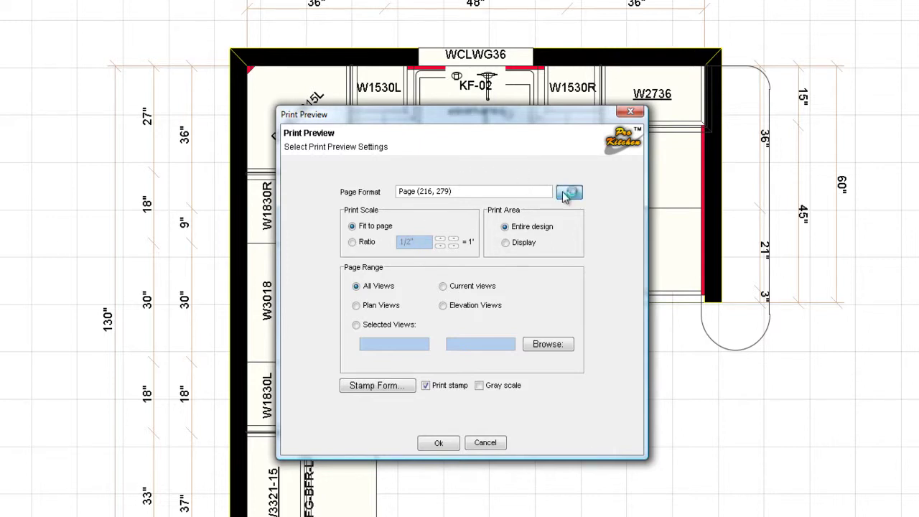
{"action": "left_click", "coordinate": [568, 192]}
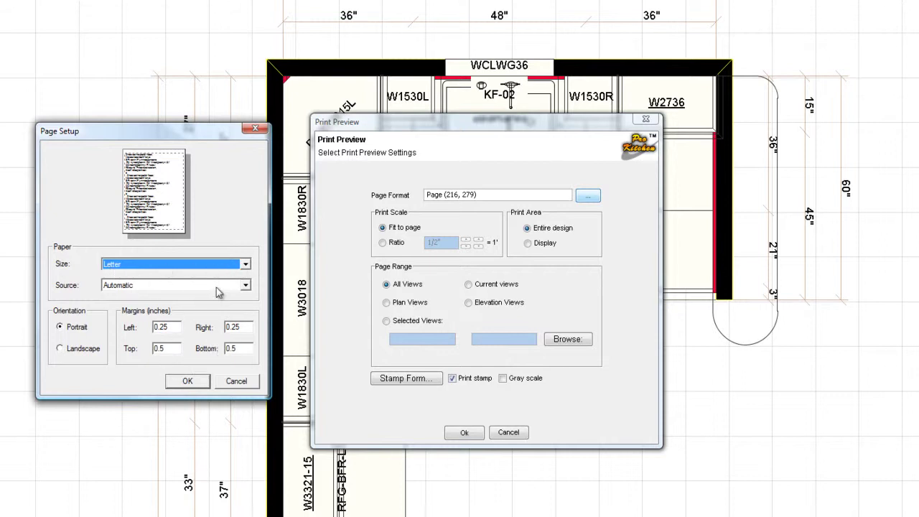
{"action": "left_click", "coordinate": [246, 264]}
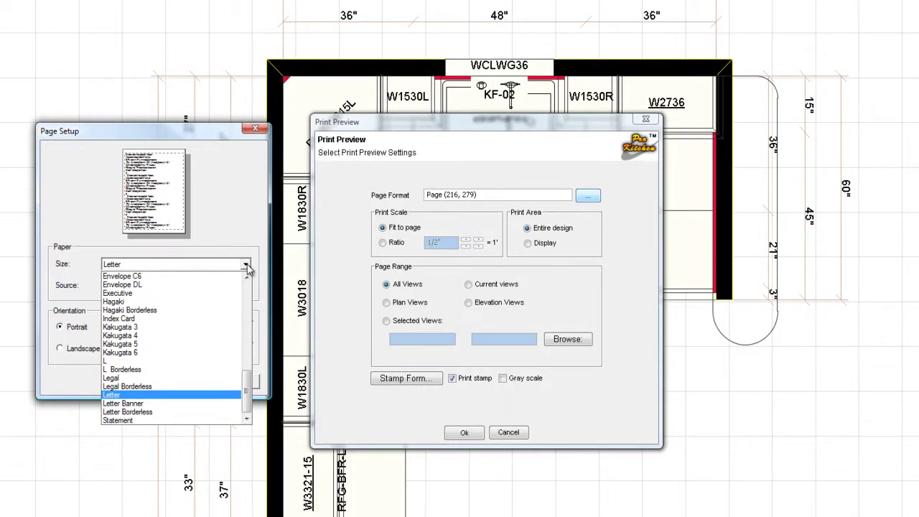
{"action": "left_click", "coordinate": [244, 223]}
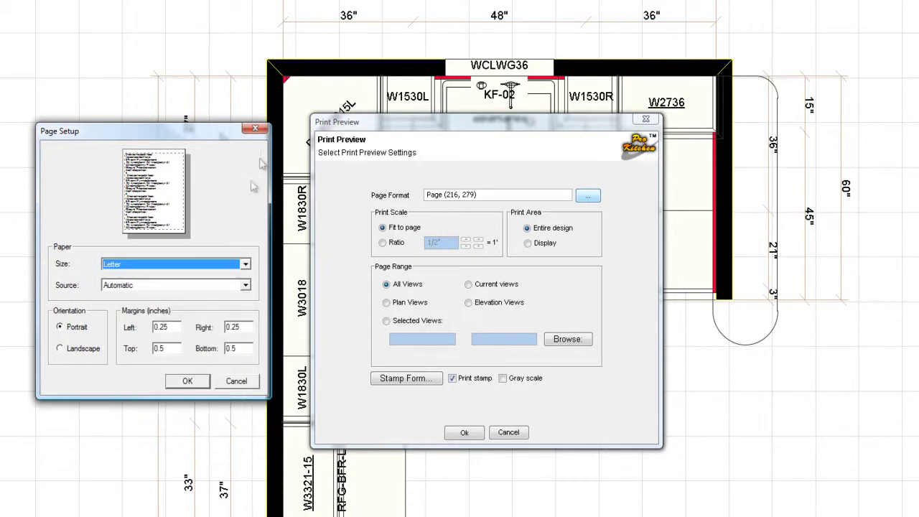
{"action": "left_click", "coordinate": [255, 129]}
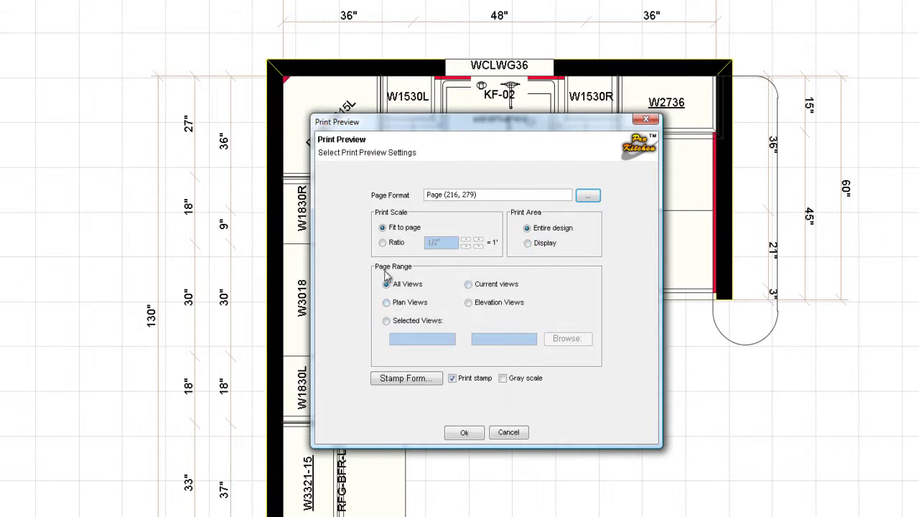
- Print only selected views: plan View 1 plus the elevation views L1, L3 and Window Wall
{"action": "left_click", "coordinate": [387, 325]}
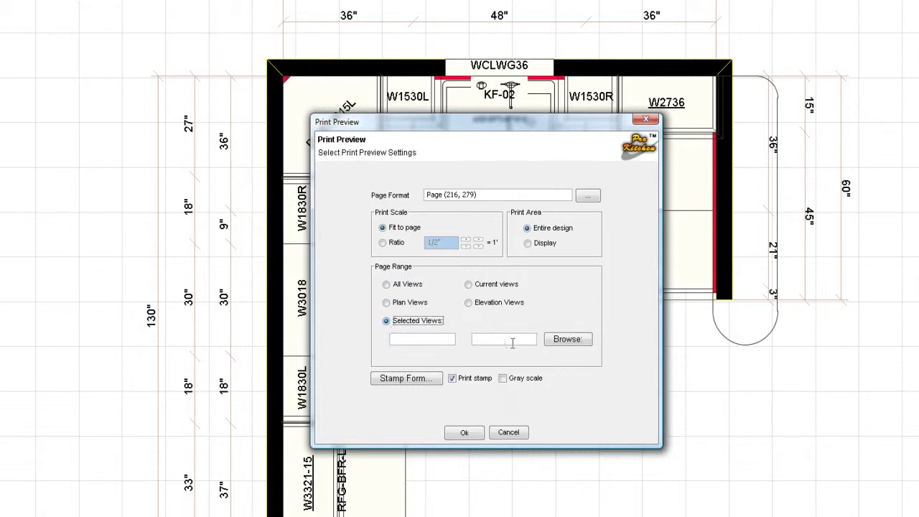
{"action": "left_click", "coordinate": [566, 342]}
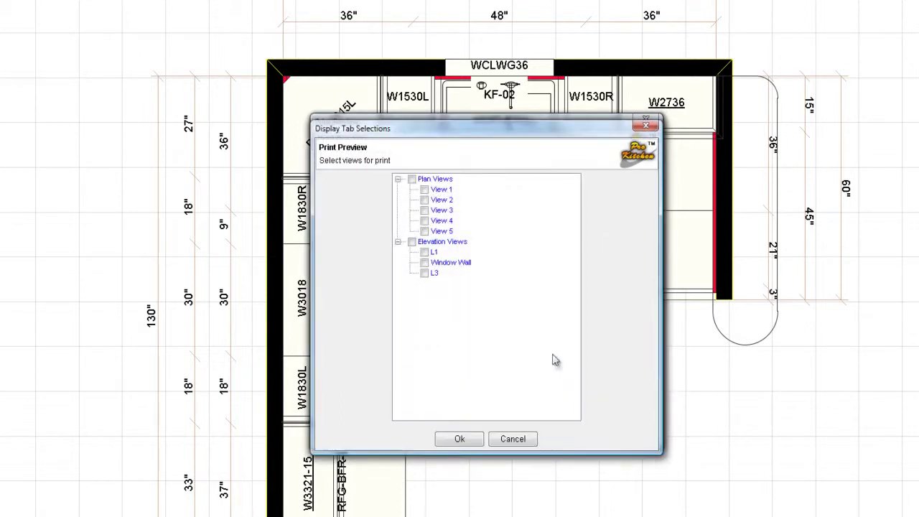
{"action": "left_click", "coordinate": [425, 189]}
{"action": "left_click", "coordinate": [412, 242]}
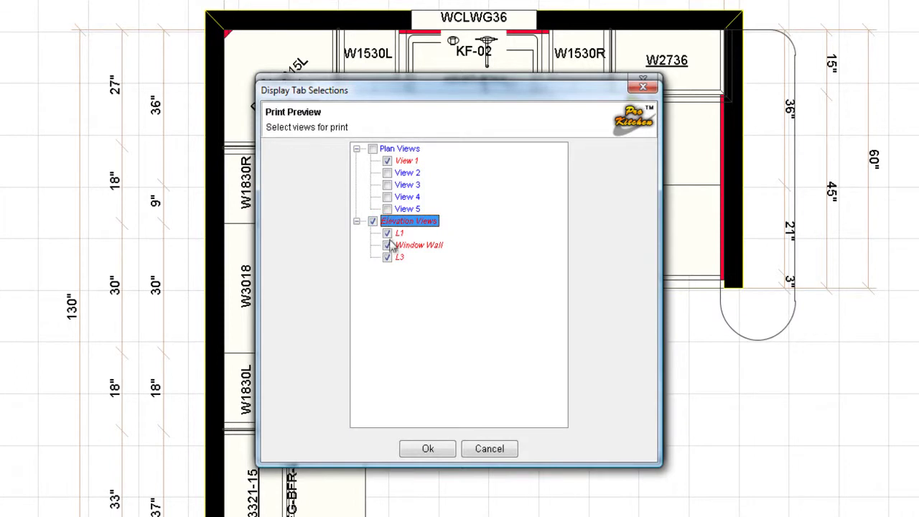
{"action": "left_click", "coordinate": [430, 449]}
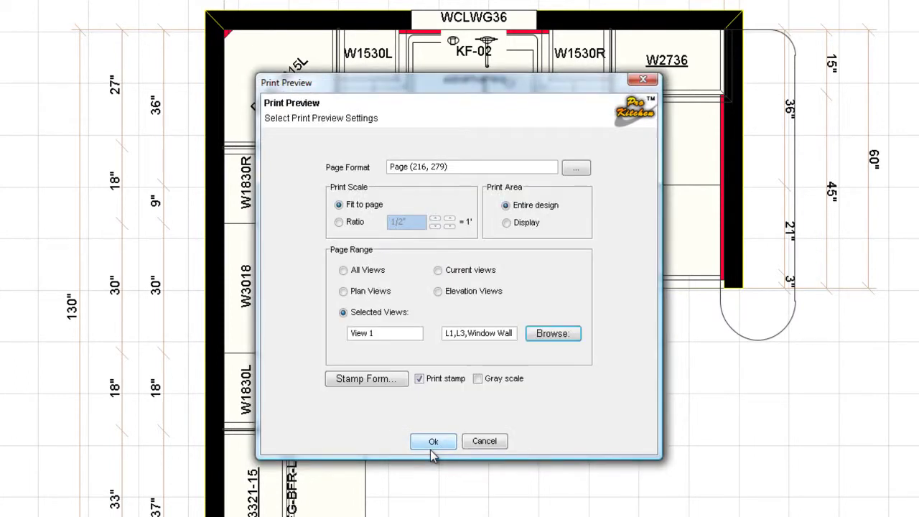
- Review the stamp form's logo, Text1 and Text2 settings and accept them
{"action": "left_click", "coordinate": [381, 386]}
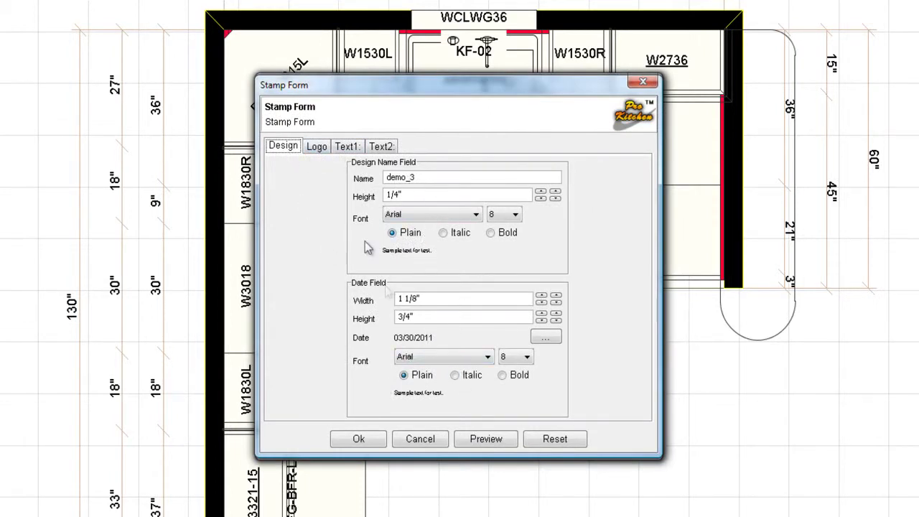
{"action": "left_click", "coordinate": [320, 147]}
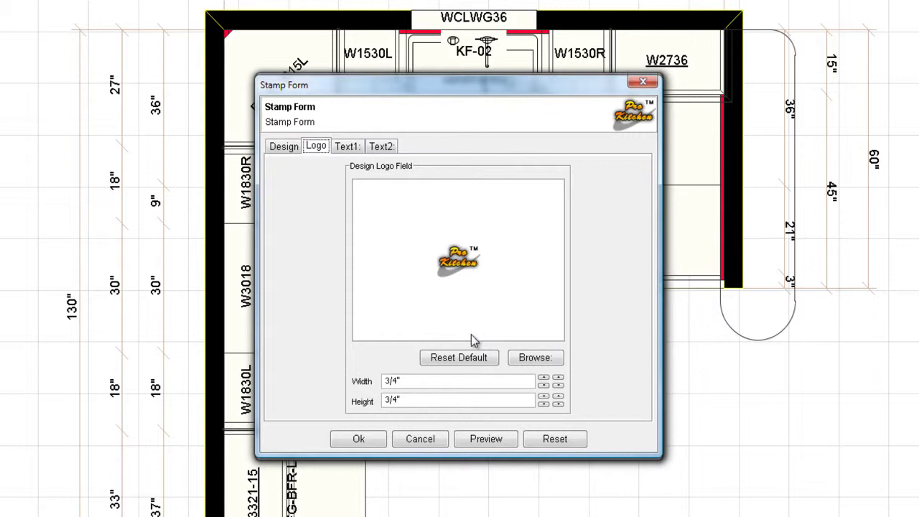
{"action": "left_click", "coordinate": [345, 149]}
{"action": "left_click", "coordinate": [382, 149]}
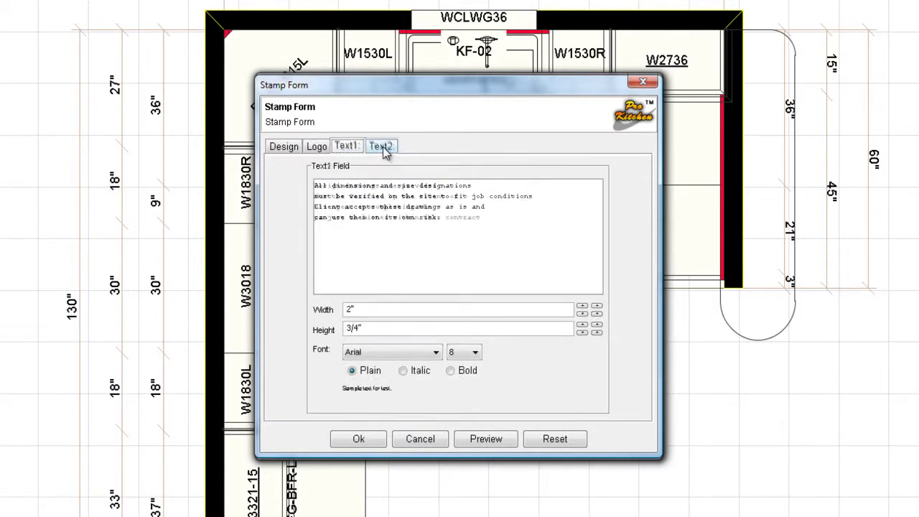
{"action": "left_click", "coordinate": [359, 439]}
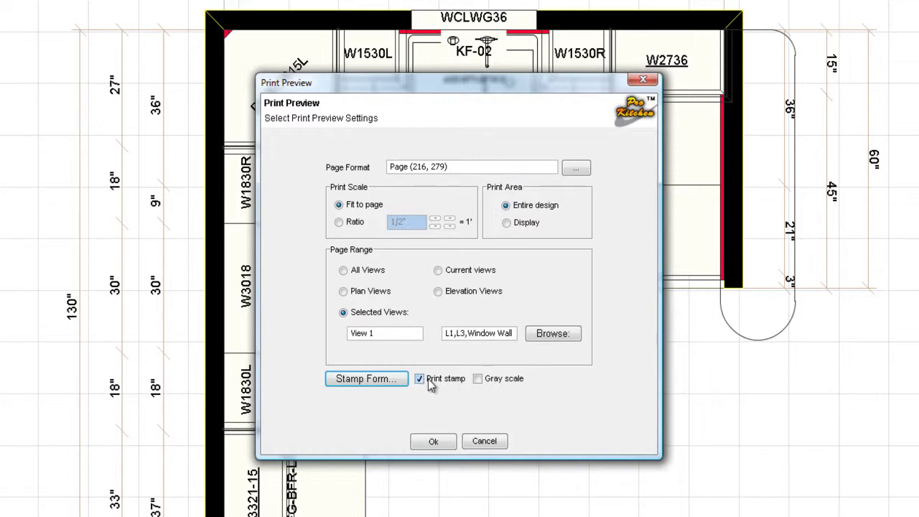
- Scroll through the preview pages, shift the drawing down and right, then close the preview
{"action": "left_click", "coordinate": [433, 441]}
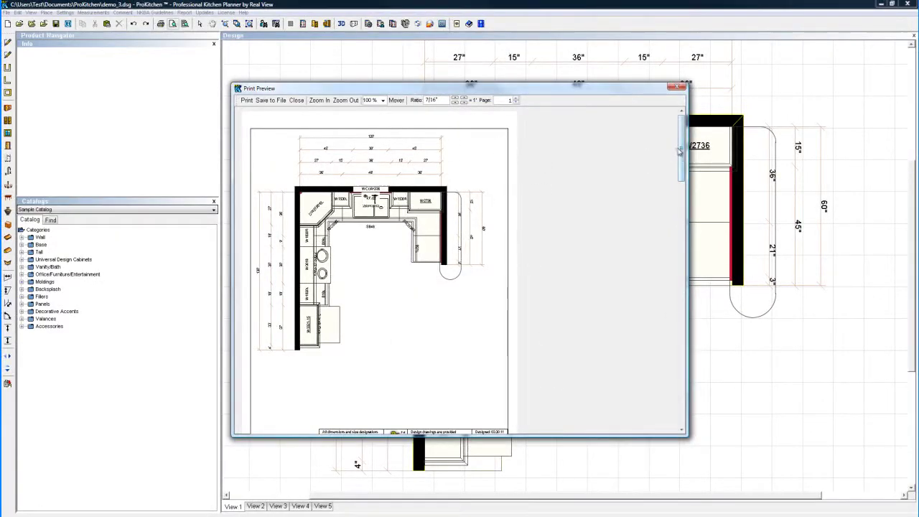
{"action": "left_click_drag", "start_coordinate": [679, 152], "coordinate": [681, 181]}
{"action": "scroll", "coordinate": [356, 360], "scroll_direction": "down", "scroll_amount": 1}
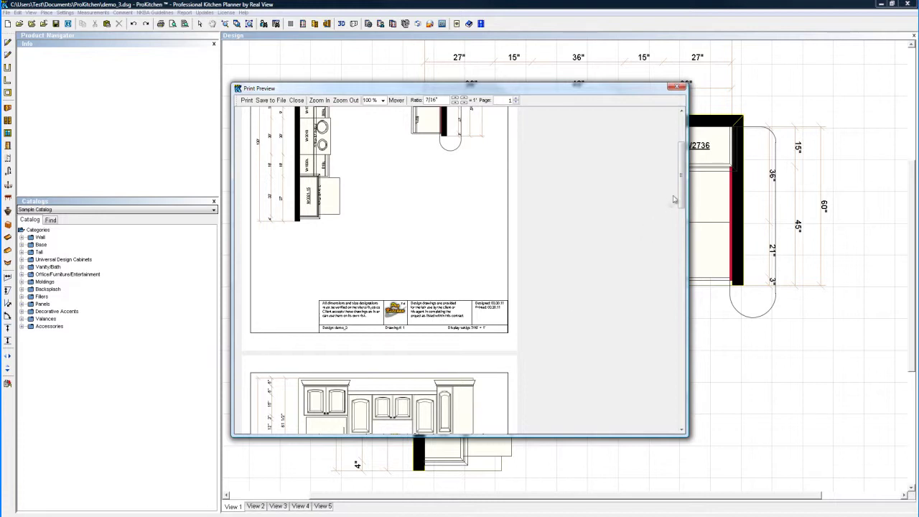
{"action": "left_click_drag", "start_coordinate": [680, 198], "coordinate": [632, 168]}
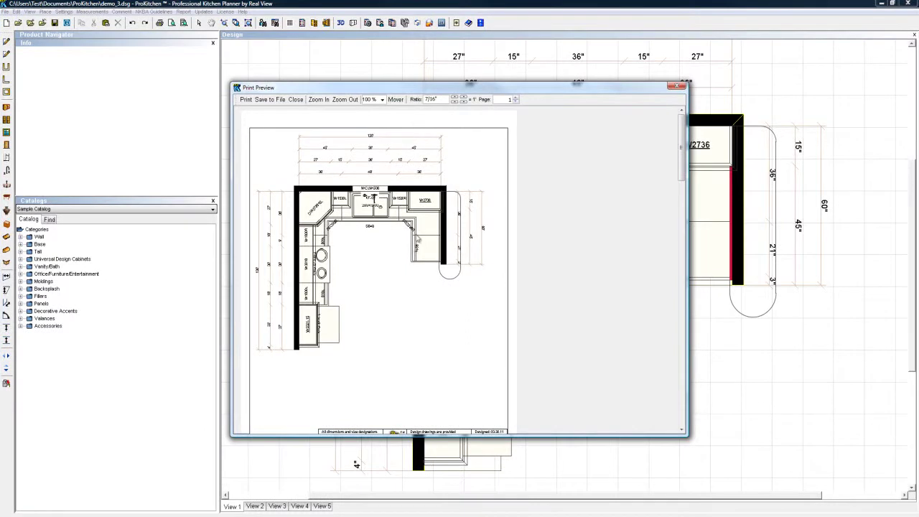
{"action": "left_click", "coordinate": [396, 99]}
{"action": "left_click_drag", "start_coordinate": [378, 223], "coordinate": [396, 264]}
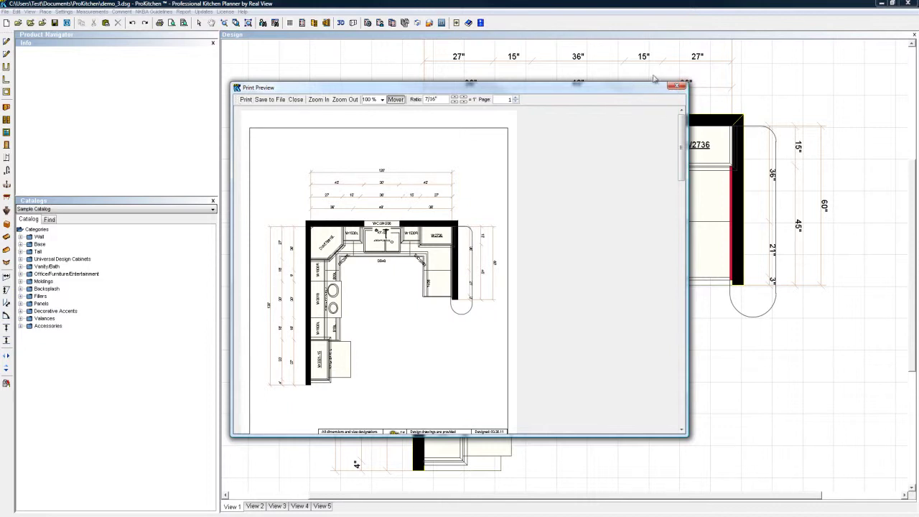
{"action": "left_click", "coordinate": [677, 86]}
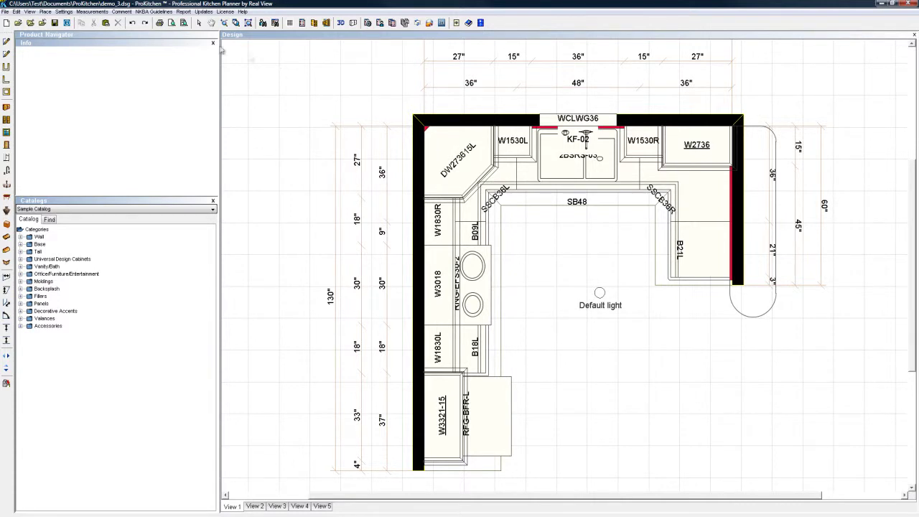
{"action": "left_click", "coordinate": [184, 23]}
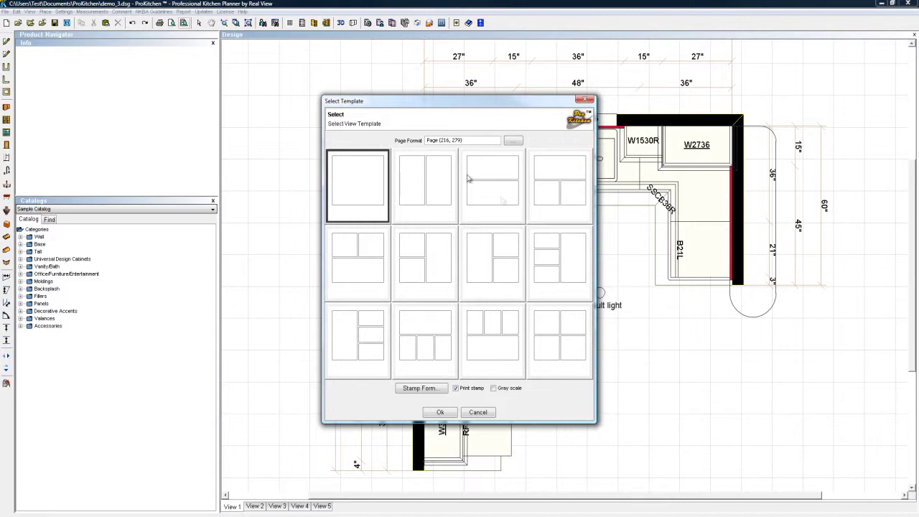
{"action": "left_click", "coordinate": [585, 100]}
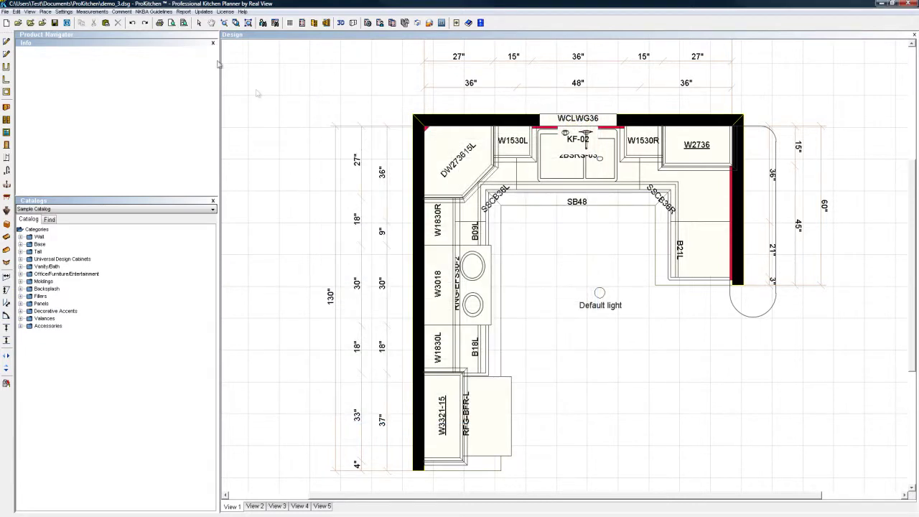
- Pan and zoom around the plan, zoom into the cabinets, then zoom out to the full dimensioned kitchen
{"action": "left_click", "coordinate": [211, 24]}
{"action": "left_click_drag", "start_coordinate": [547, 233], "coordinate": [551, 252]}
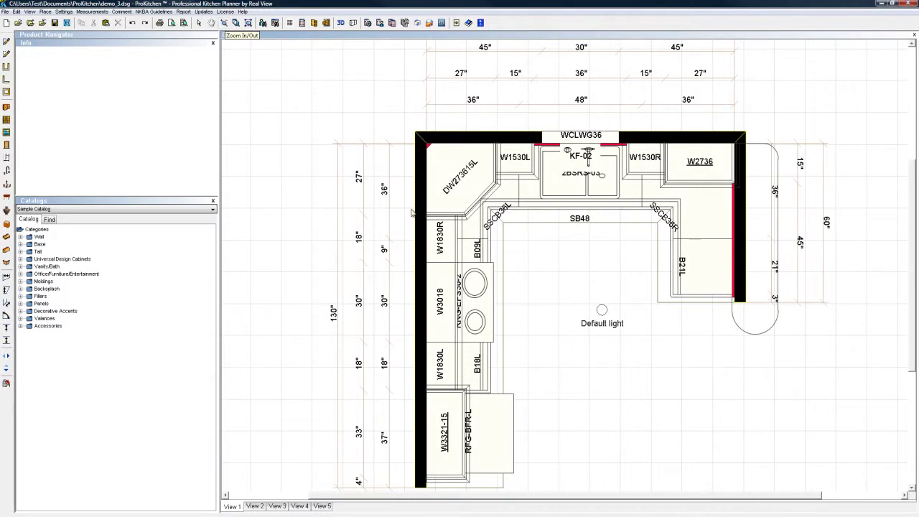
{"action": "left_click", "coordinate": [224, 23]}
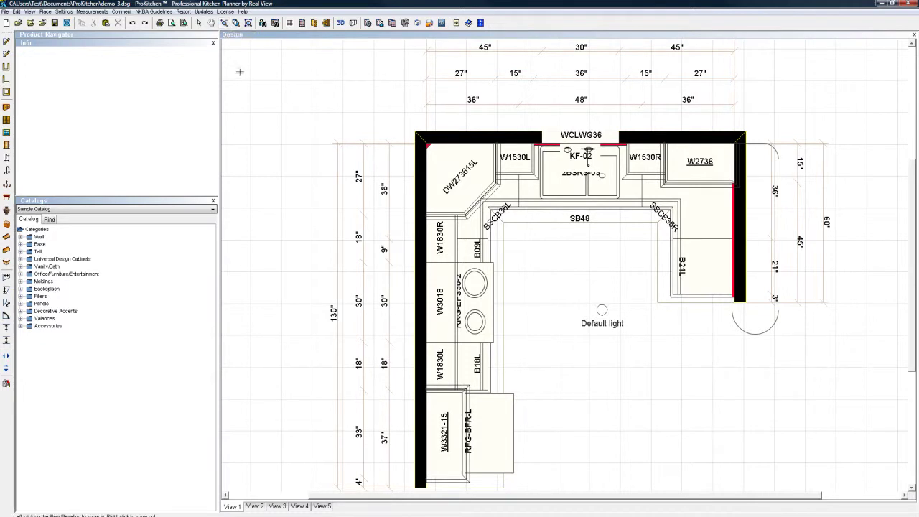
{"action": "right_click", "coordinate": [562, 264]}
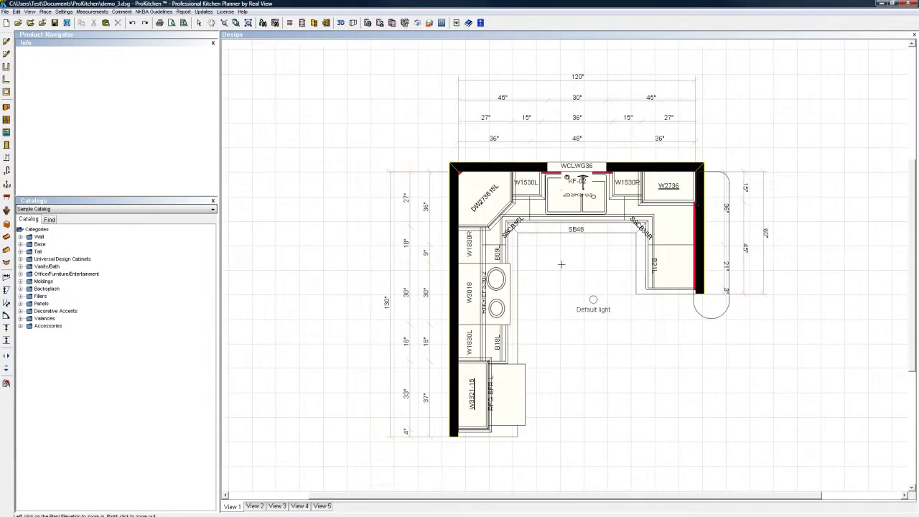
{"action": "right_click", "coordinate": [561, 264]}
{"action": "left_click", "coordinate": [561, 264]}
{"action": "left_click", "coordinate": [561, 264]}
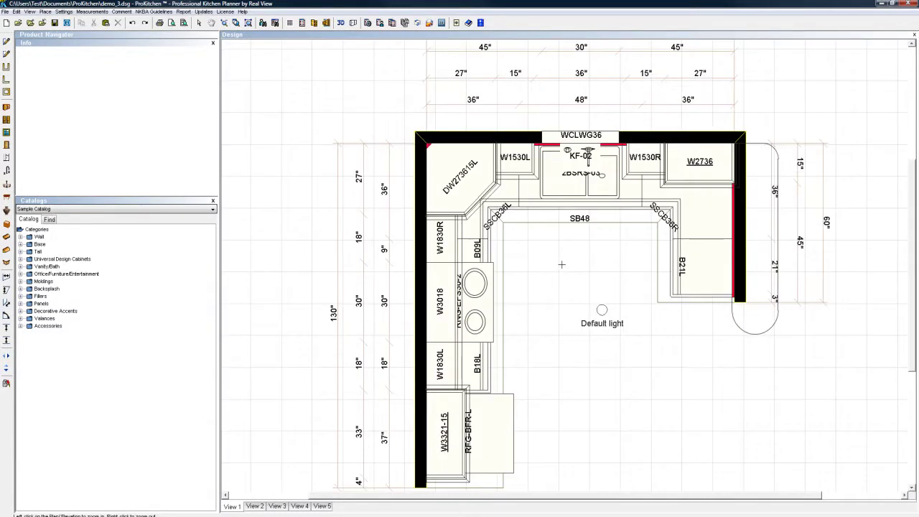
{"action": "left_click", "coordinate": [226, 24]}
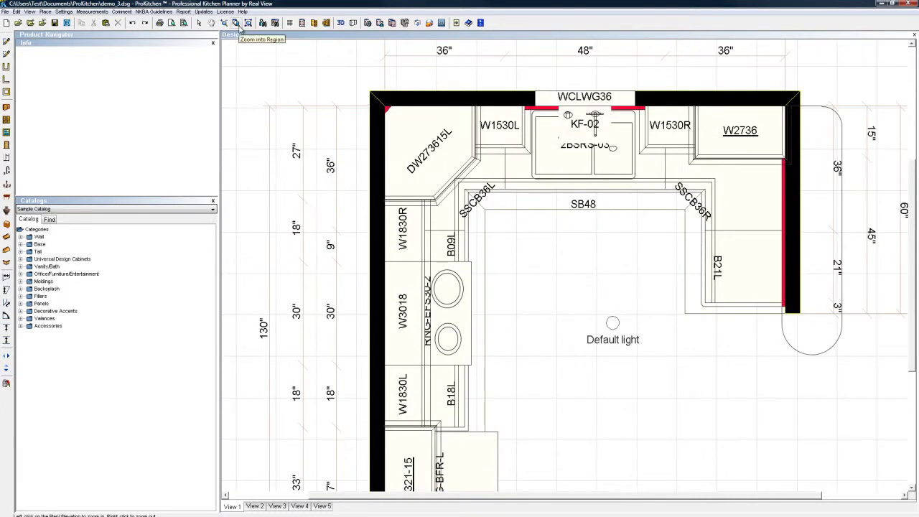
{"action": "left_click", "coordinate": [248, 22]}
{"action": "left_click_drag", "start_coordinate": [304, 65], "coordinate": [766, 335]}
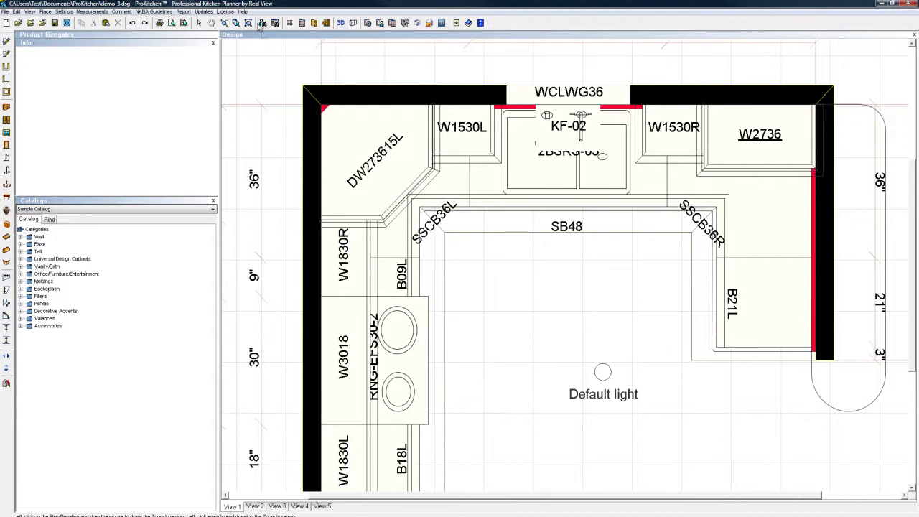
{"action": "left_click", "coordinate": [249, 23]}
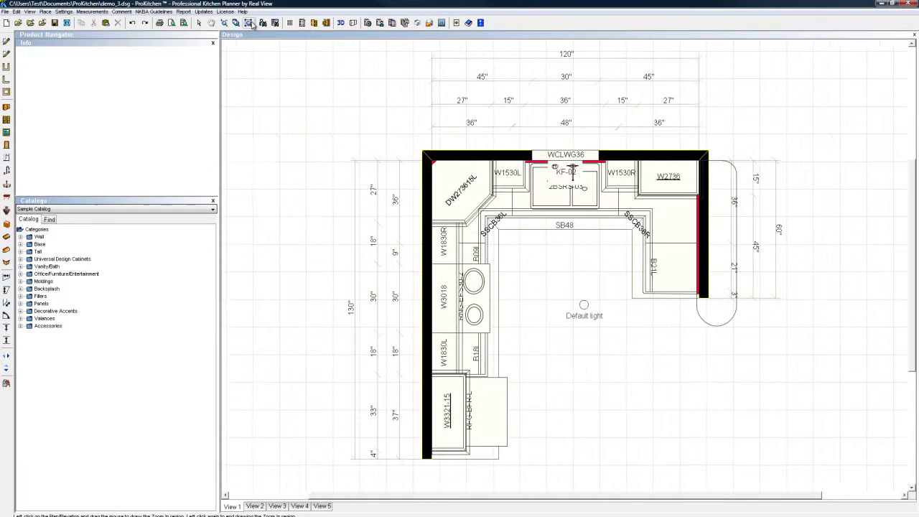
- Open the BOM and global specs, setting Full Overlay and Mitered Square Raised Panel Style #01 upper doors
{"action": "left_click", "coordinate": [303, 23]}
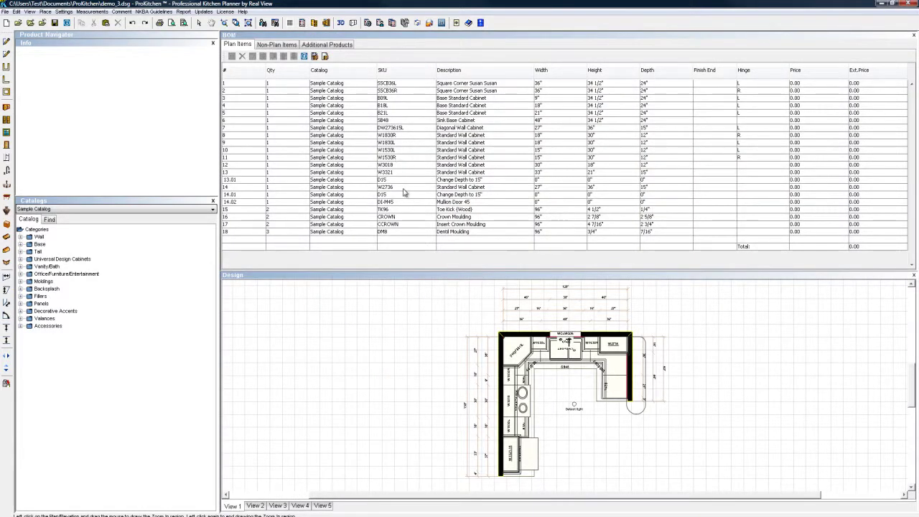
{"action": "left_click", "coordinate": [315, 23]}
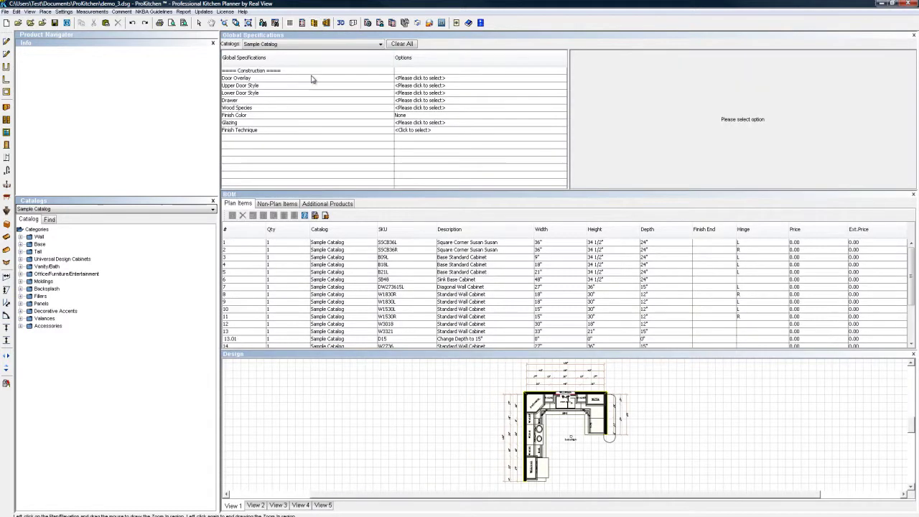
{"action": "left_click", "coordinate": [424, 80]}
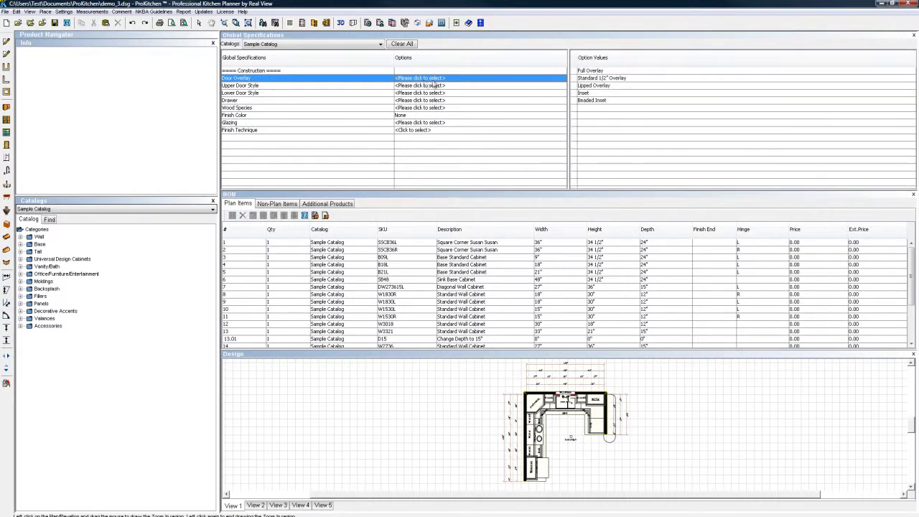
{"action": "left_click", "coordinate": [589, 71]}
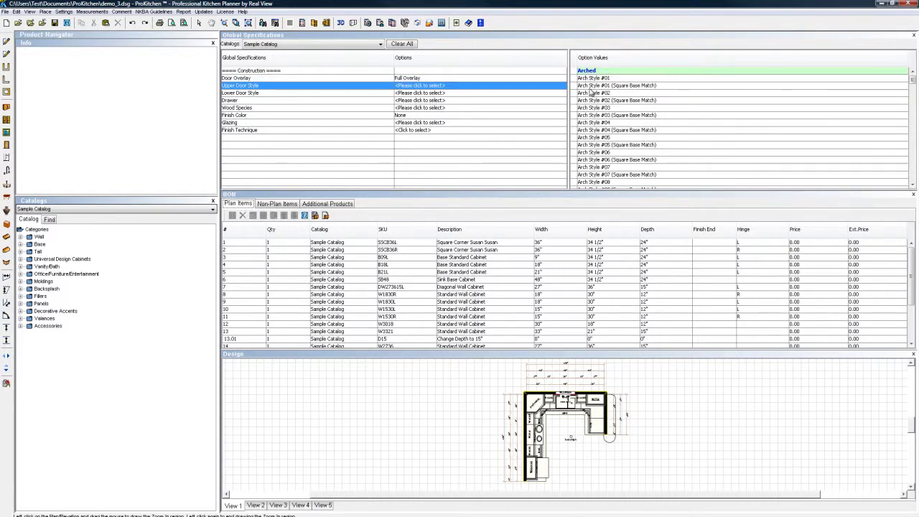
{"action": "scroll", "coordinate": [637, 126], "scroll_direction": "down", "scroll_amount": 5}
{"action": "scroll", "coordinate": [638, 128], "scroll_direction": "down", "scroll_amount": 5}
{"action": "scroll", "coordinate": [638, 128], "scroll_direction": "up", "scroll_amount": 1}
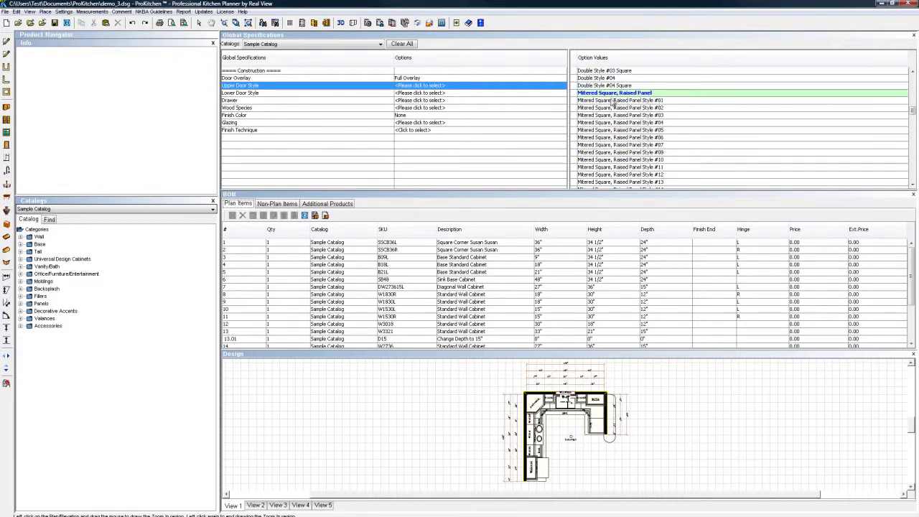
{"action": "left_click", "coordinate": [614, 100]}
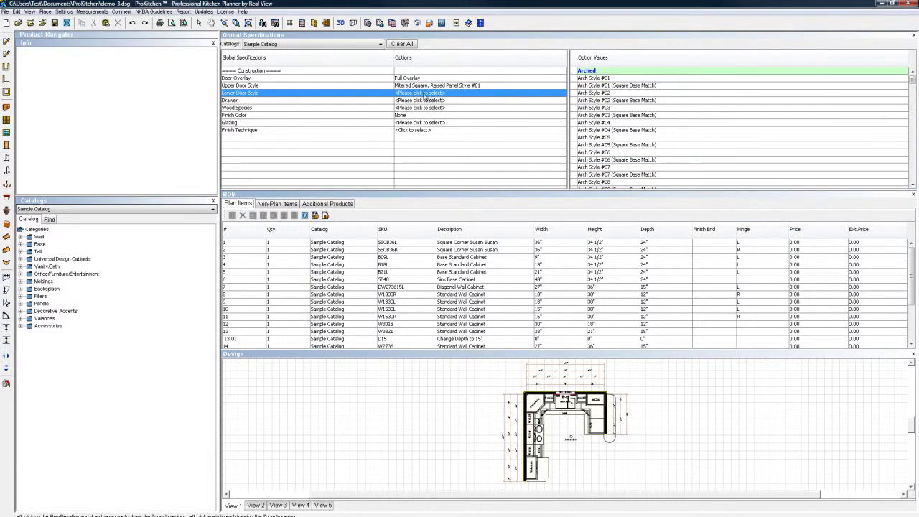
- Give lower doors the same style, with Mitered Drawer #01, Cherry wood and CHR.671 finish
{"action": "scroll", "coordinate": [643, 132], "scroll_direction": "down", "scroll_amount": 4}
{"action": "scroll", "coordinate": [643, 132], "scroll_direction": "down", "scroll_amount": 8}
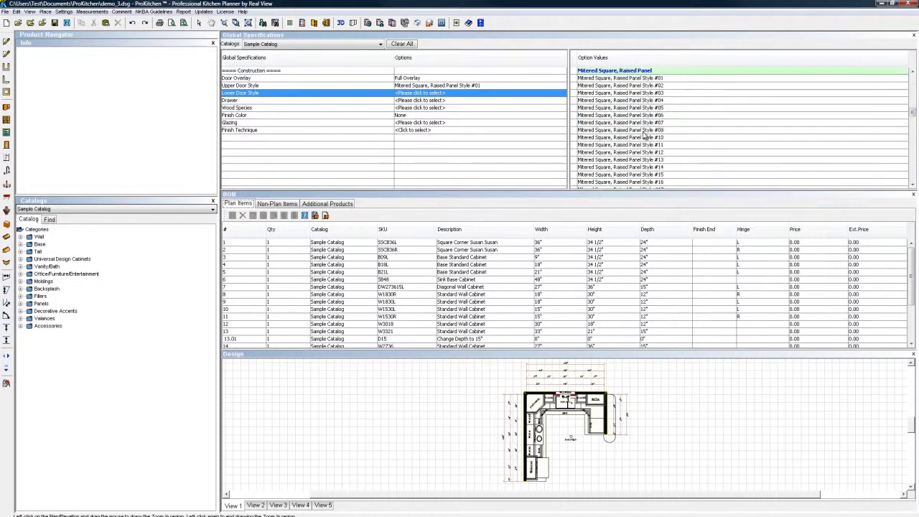
{"action": "left_click", "coordinate": [596, 78]}
{"action": "left_click", "coordinate": [595, 79]}
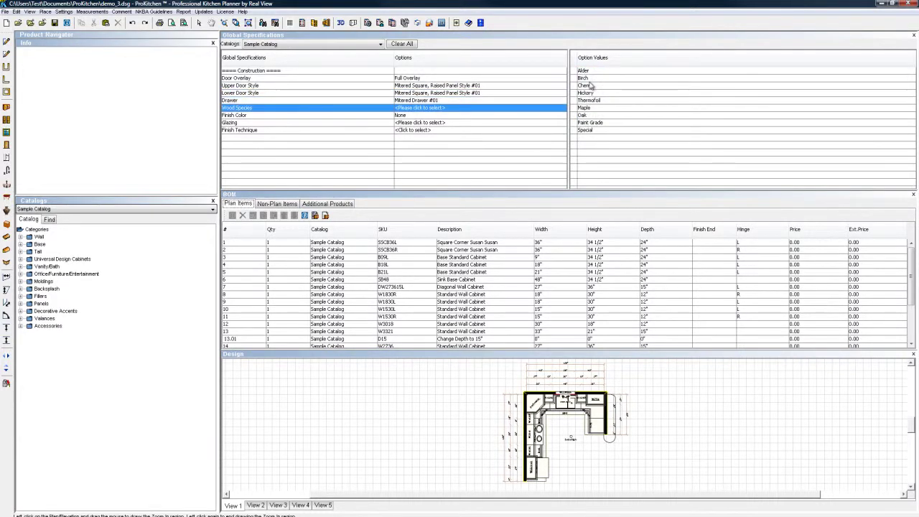
{"action": "left_click", "coordinate": [590, 86]}
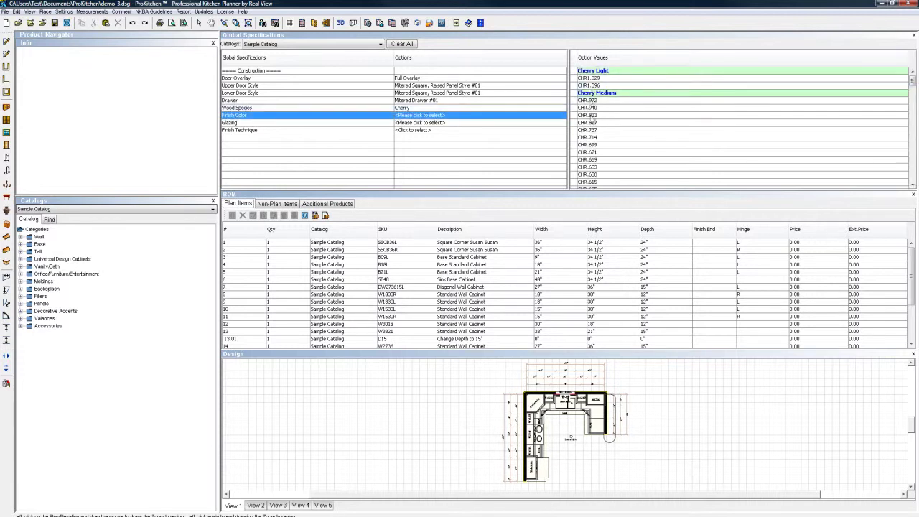
{"action": "left_click", "coordinate": [590, 146]}
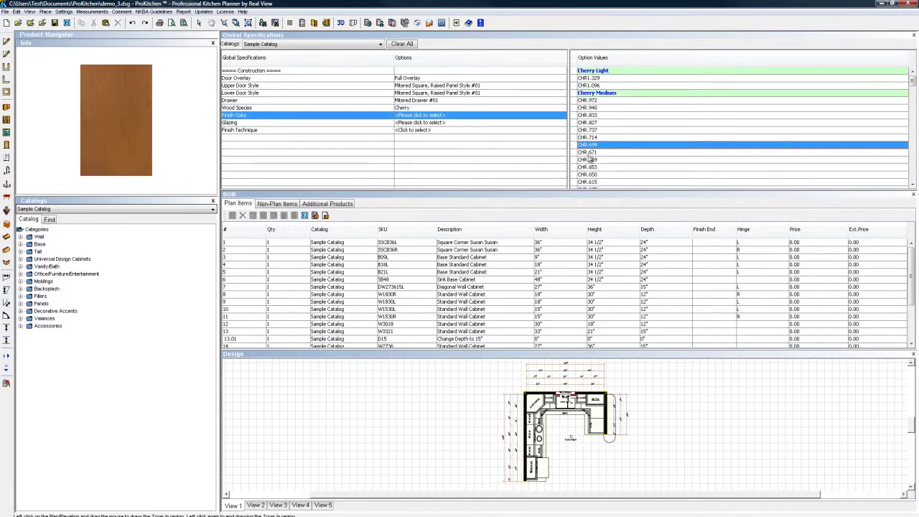
{"action": "left_click", "coordinate": [589, 153]}
{"action": "left_click", "coordinate": [588, 154]}
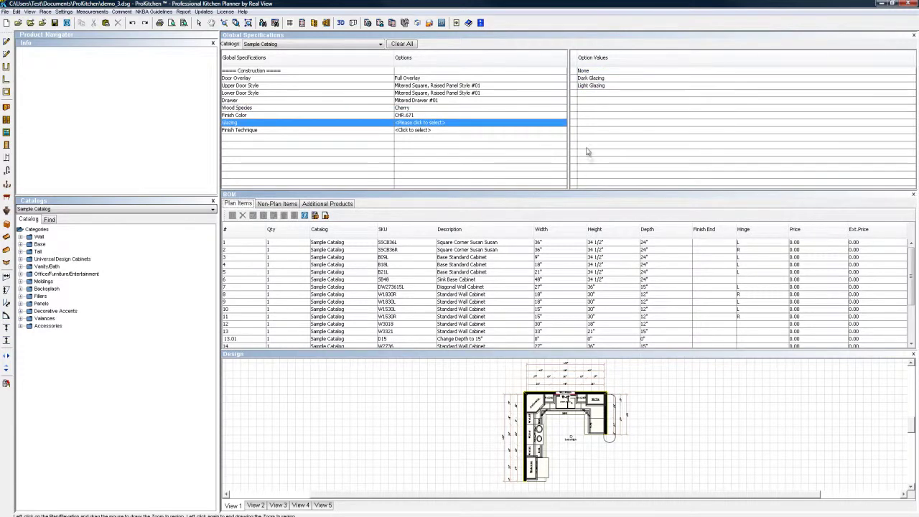